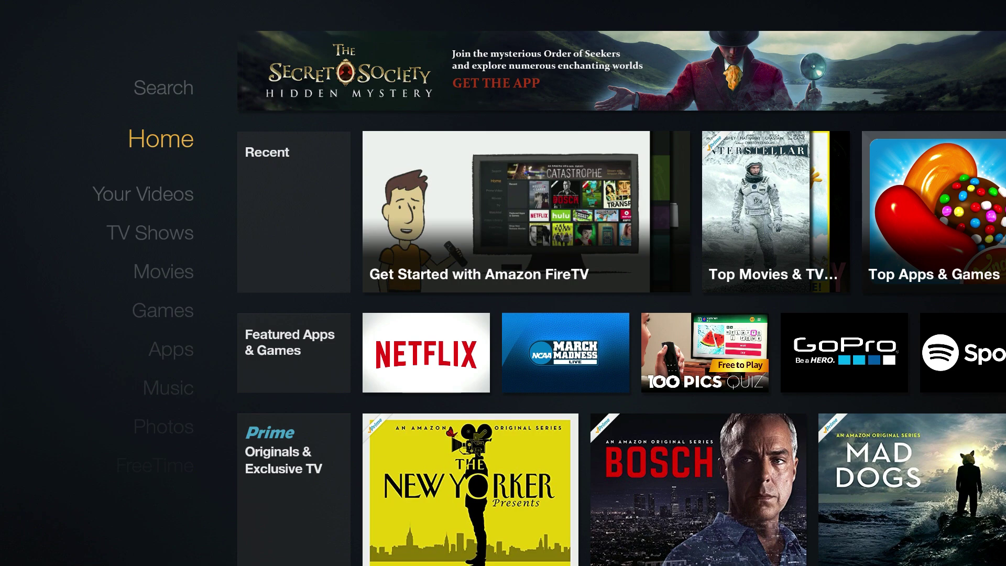
# Turn on Apps from Unknown Sources in System > Developer Options, accept the warning, and go home
pyautogui.press('Down')
pyautogui.press('Down')
pyautogui.press('Down')
pyautogui.press('Down')
pyautogui.press('Down')
pyautogui.press('Down')
pyautogui.press('Down')
pyautogui.press('Down')
pyautogui.press('Down')
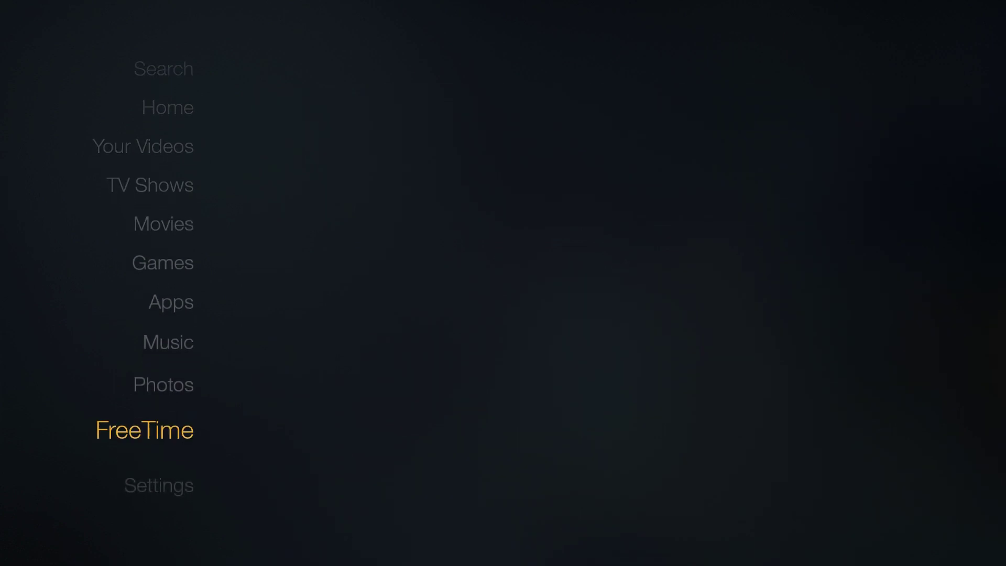
pyautogui.press('Right')
pyautogui.press('Right')
pyautogui.press('Right')
pyautogui.press('Right')
pyautogui.press('Right')
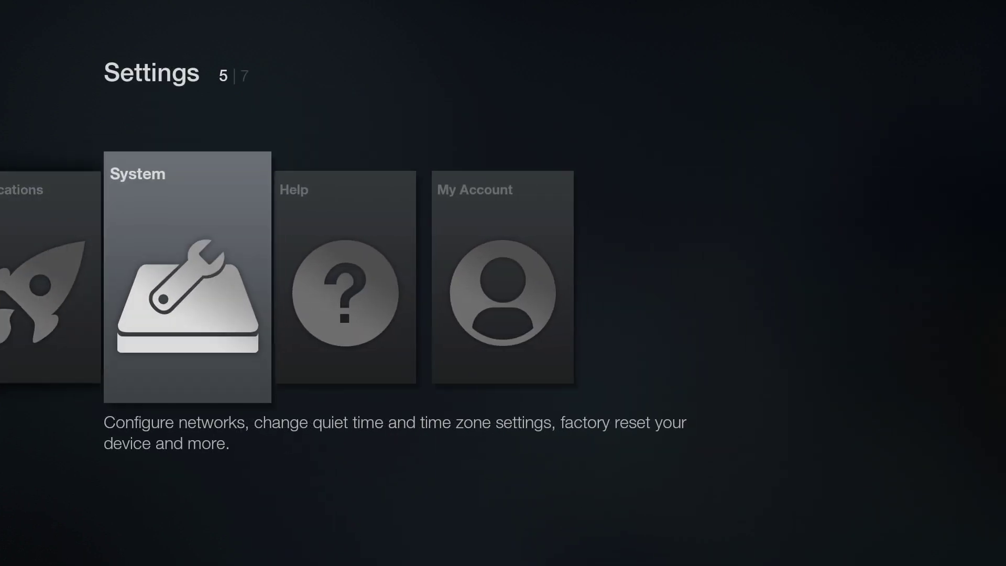
pyautogui.press('Return')
pyautogui.press('Down')
pyautogui.press('Down')
pyautogui.press('Down')
pyautogui.press('Down')
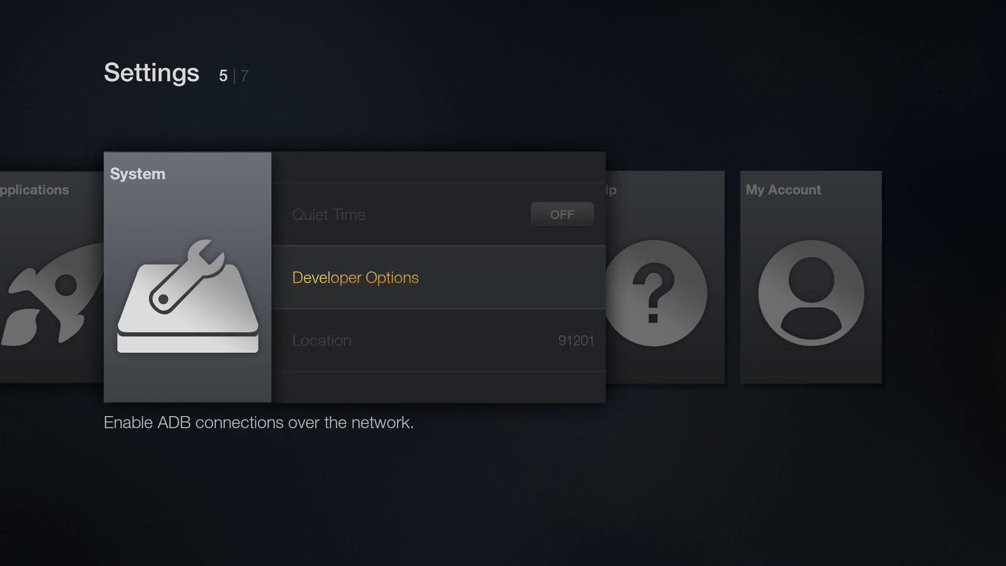
pyautogui.press('Return')
pyautogui.press('Down')
pyautogui.press('Return')
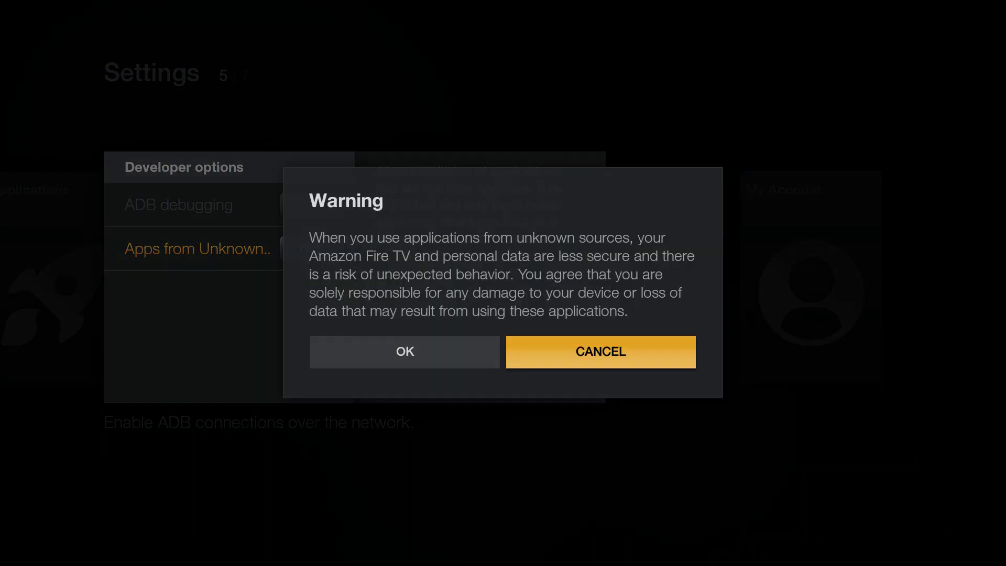
pyautogui.press('Left')
pyautogui.press('Return')
pyautogui.press('Home')
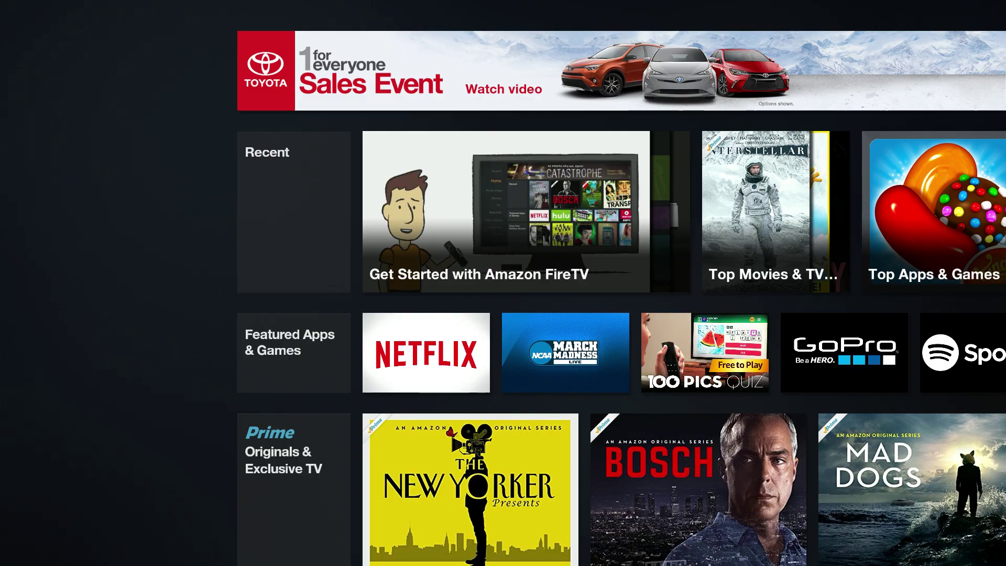
pyautogui.press('XF86Search')
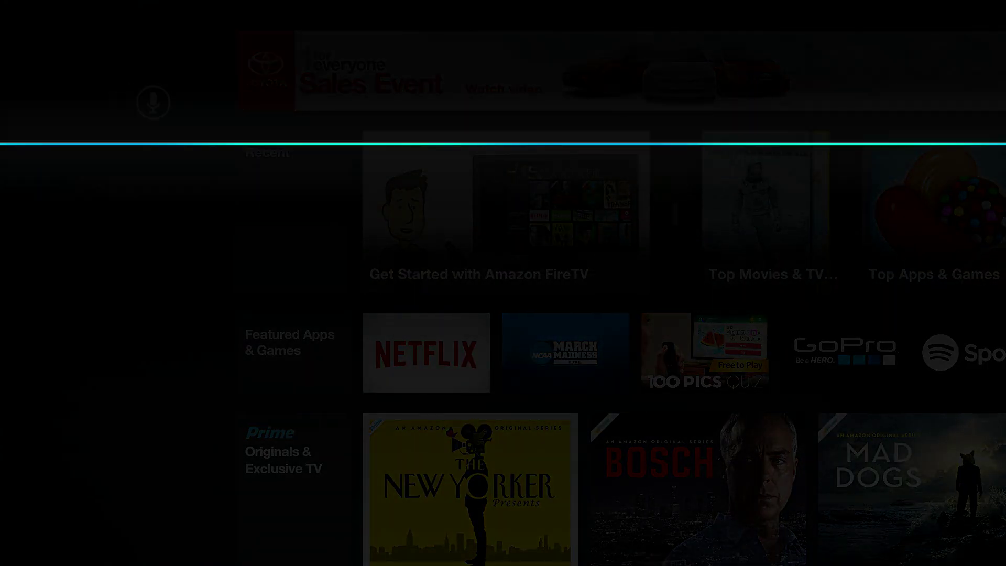
# Download and install ES File Explorer from the search results, then launch it
pyautogui.press('Return')
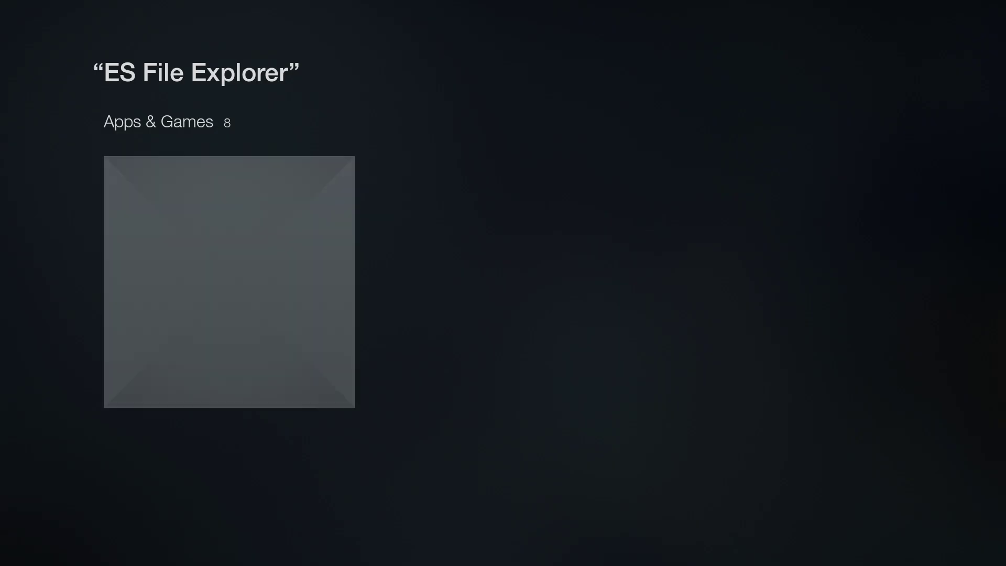
pyautogui.press('Return')
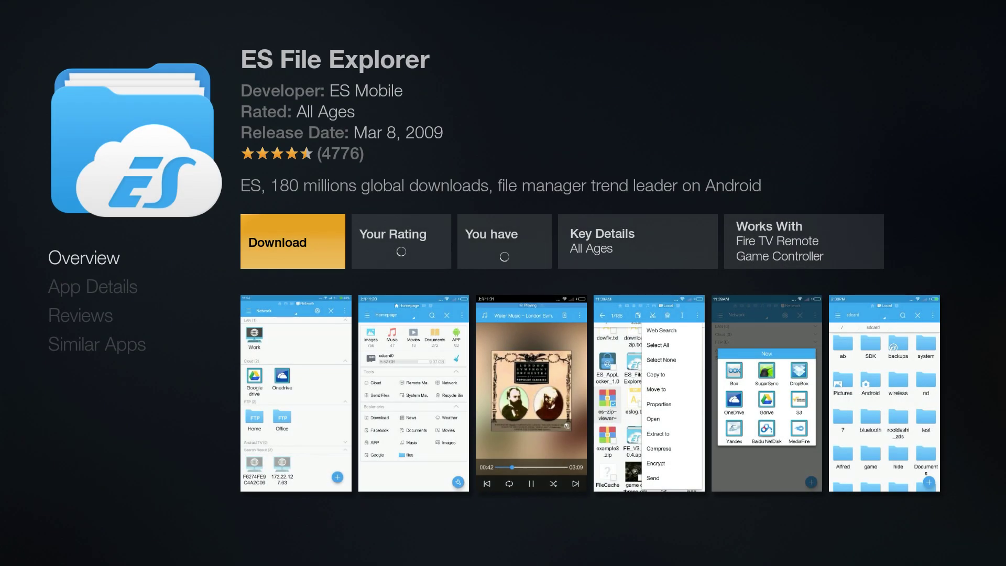
pyautogui.press('Return')
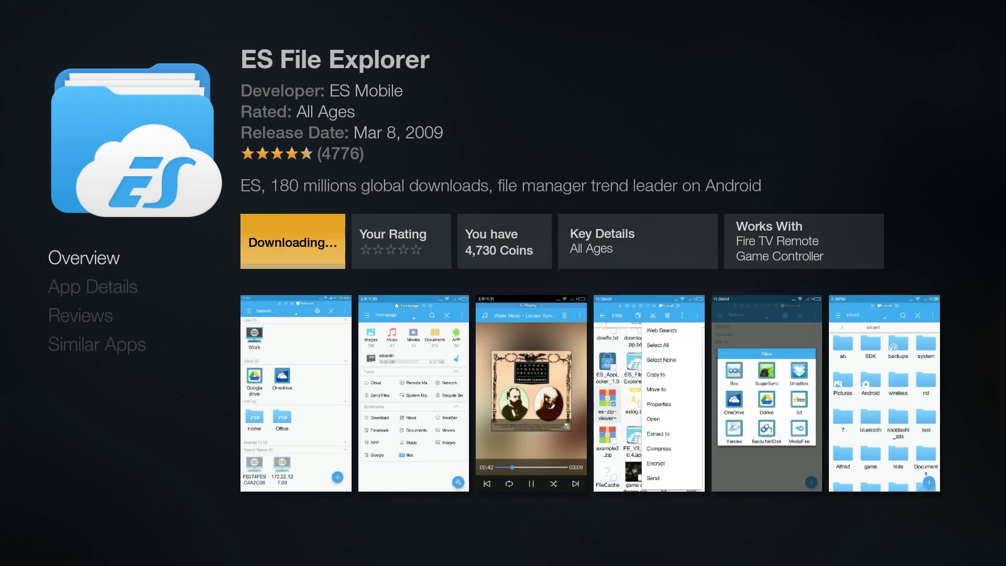
pyautogui.press('Return')
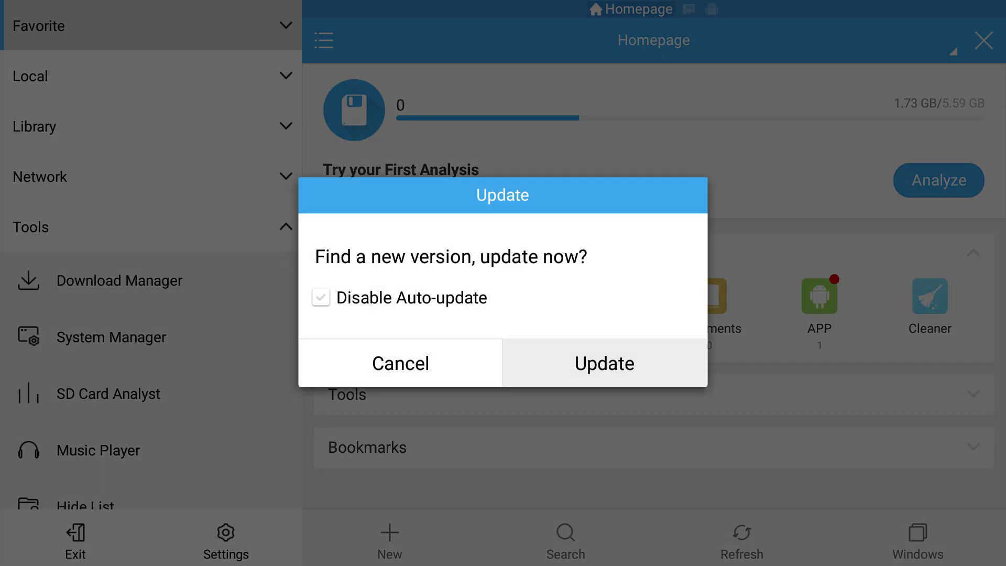
pyautogui.press('Return')
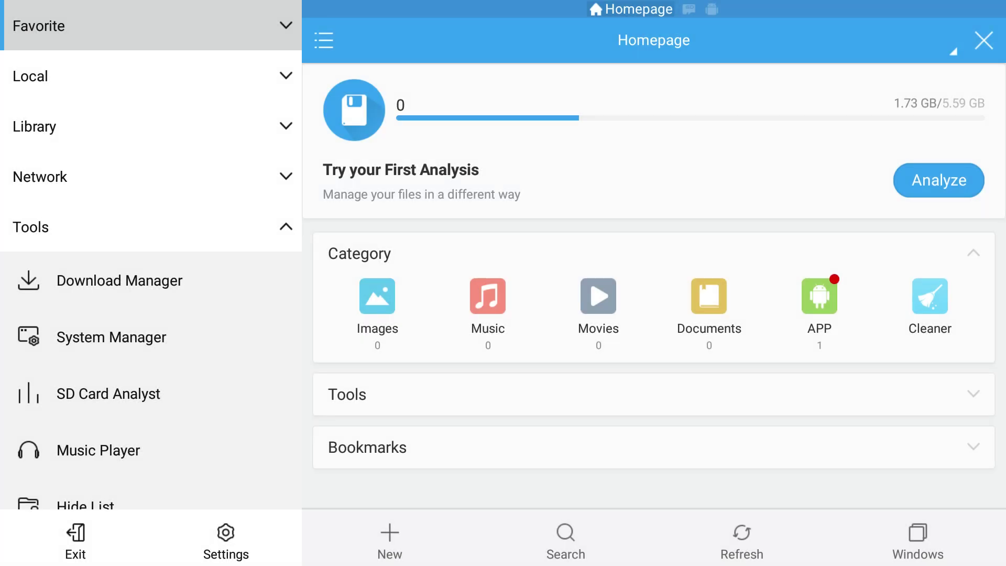
pyautogui.press('Return')
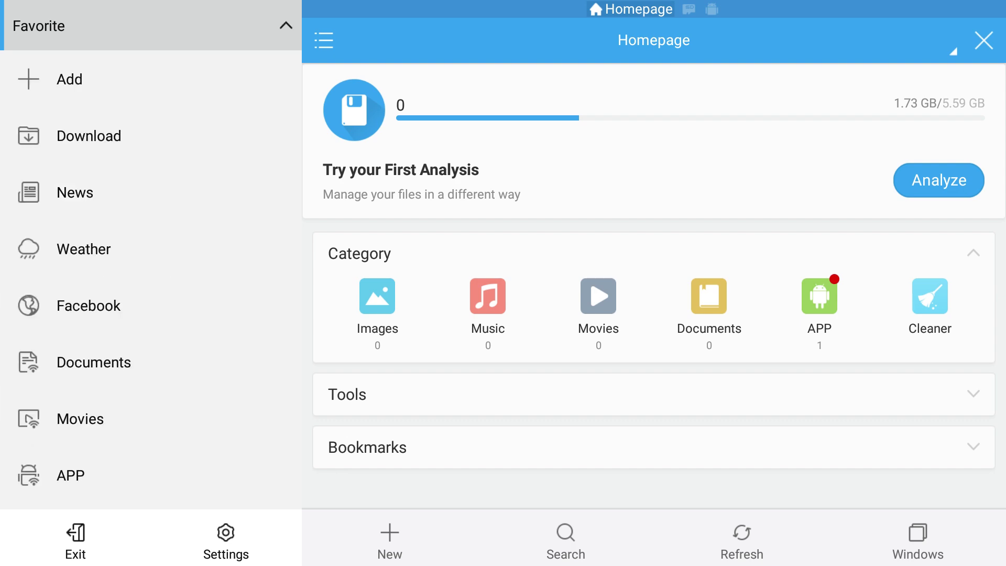
pyautogui.press('Down')
pyautogui.press('Return')
pyautogui.write('h')
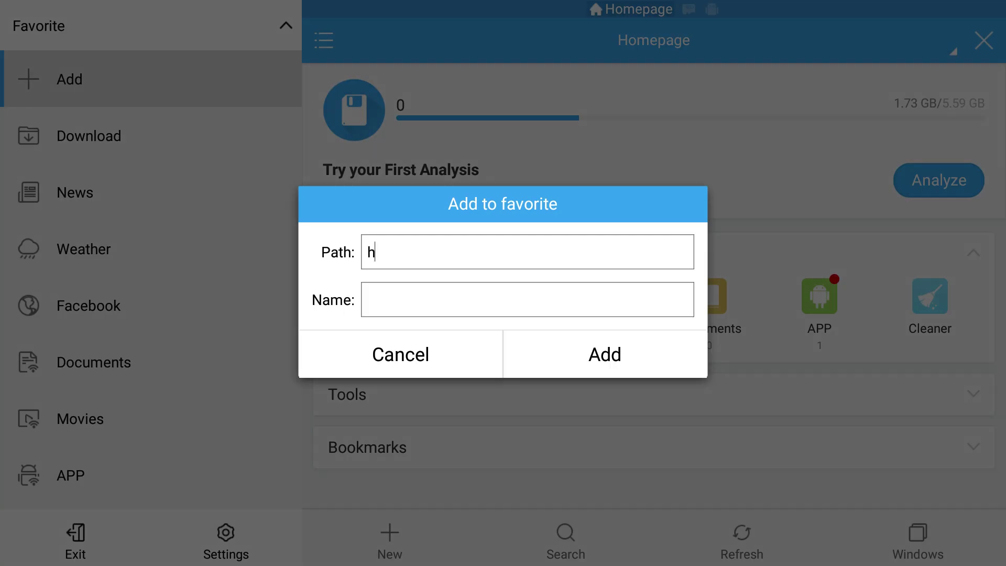
pyautogui.write('ttp://links.a')
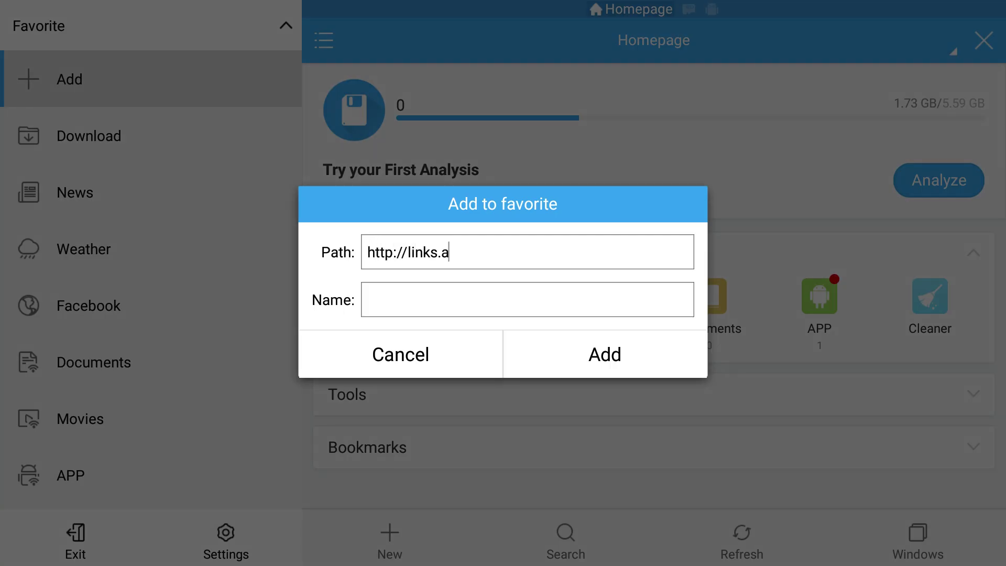
pyautogui.write('ftvnews.com')
pyautogui.press('Tab')
pyautogui.write('AF')
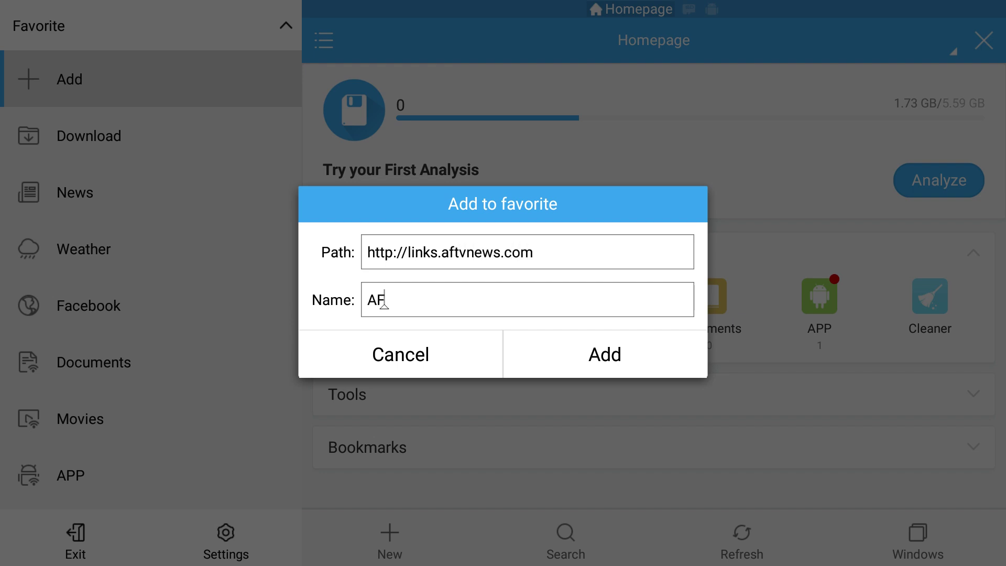
pyautogui.write('TVnews Links')
pyautogui.press('Tab')
pyautogui.press('Tab')
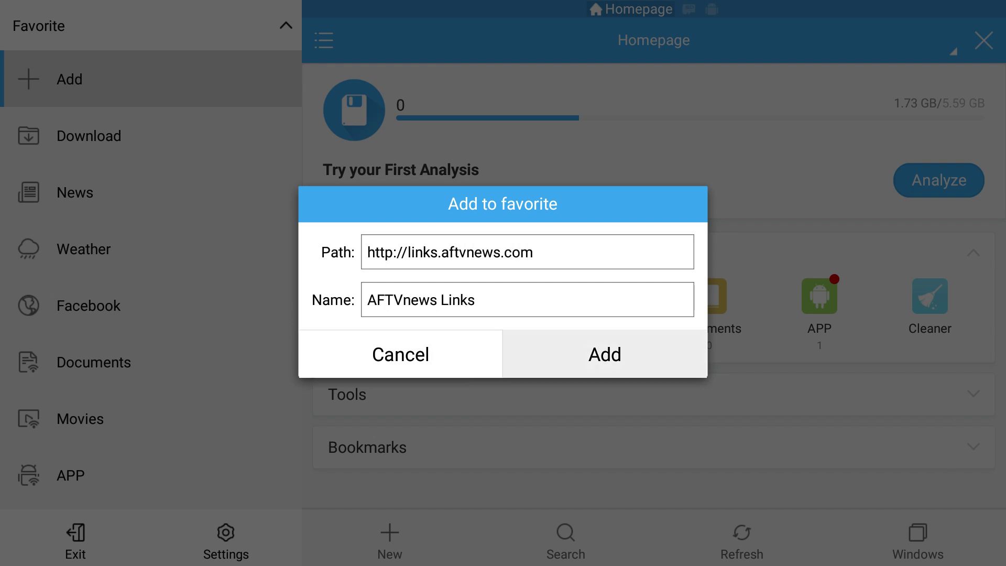
pyautogui.press('Return')
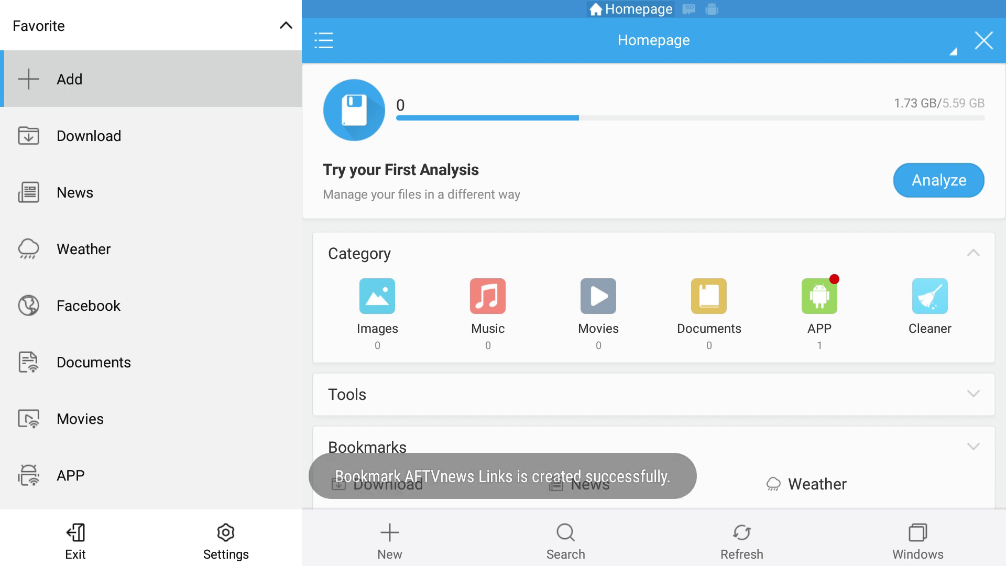
# Open the AFTVnews Links bookmark in the built-in web viewer
pyautogui.press('Down')
pyautogui.press('Down')
pyautogui.press('Down')
pyautogui.press('Down')
pyautogui.press('Down')
pyautogui.press('Down')
pyautogui.press('Down')
pyautogui.press('Down')
pyautogui.press('Down')
pyautogui.press('Down')
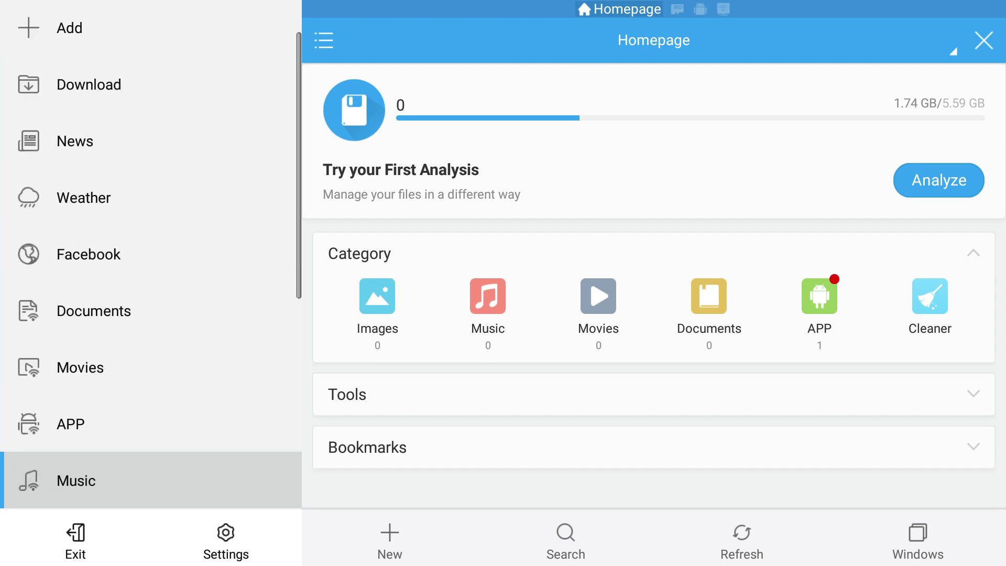
pyautogui.press('Down')
pyautogui.press('Return')
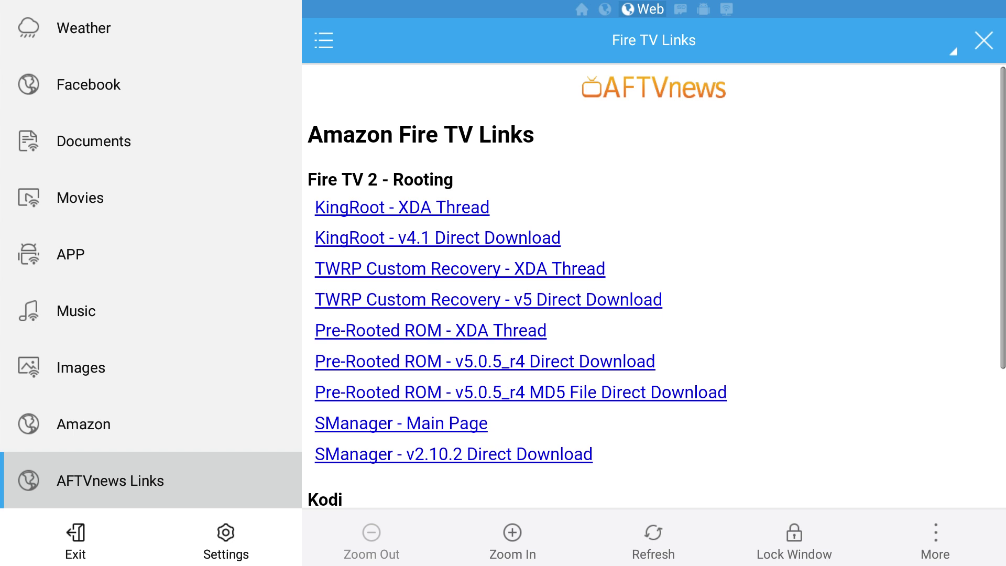
# Download the KingRoot v4.1 apk from the Fire TV Links page via More > Open in browser
pyautogui.press('Right')
pyautogui.press('Down')
pyautogui.press('Down')
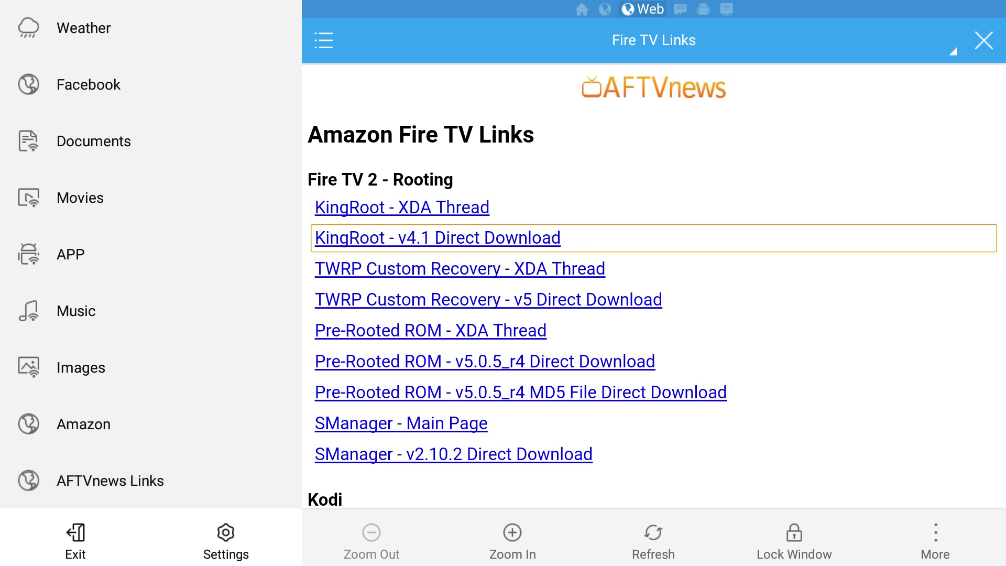
pyautogui.press('Return')
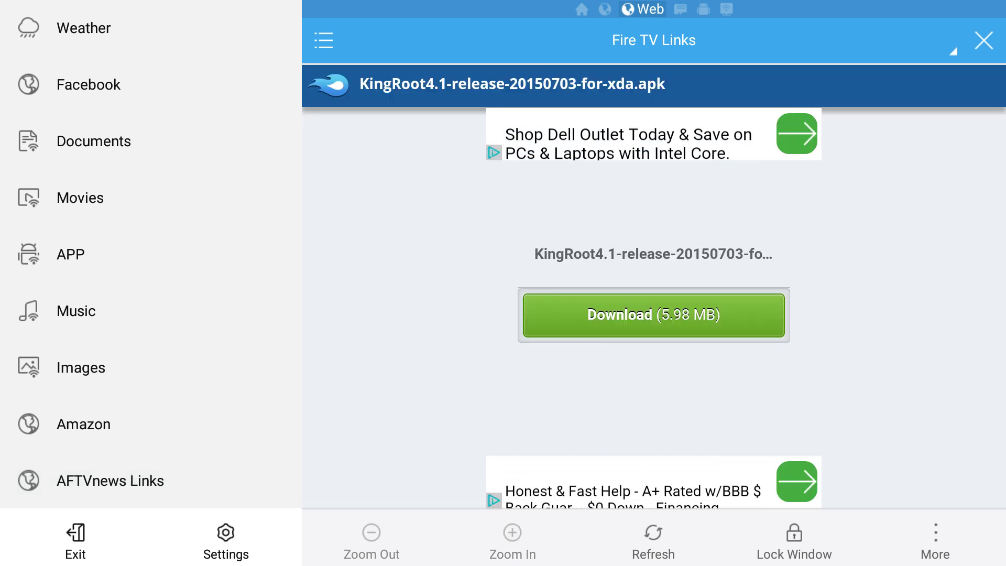
pyautogui.press('Return')
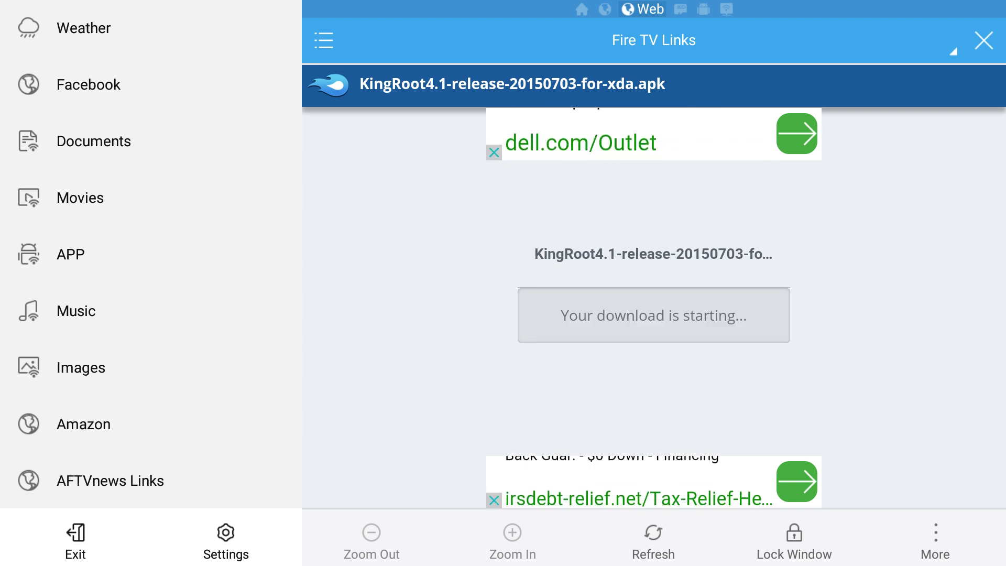
pyautogui.press('Down')
pyautogui.press('Right')
pyautogui.press('Right')
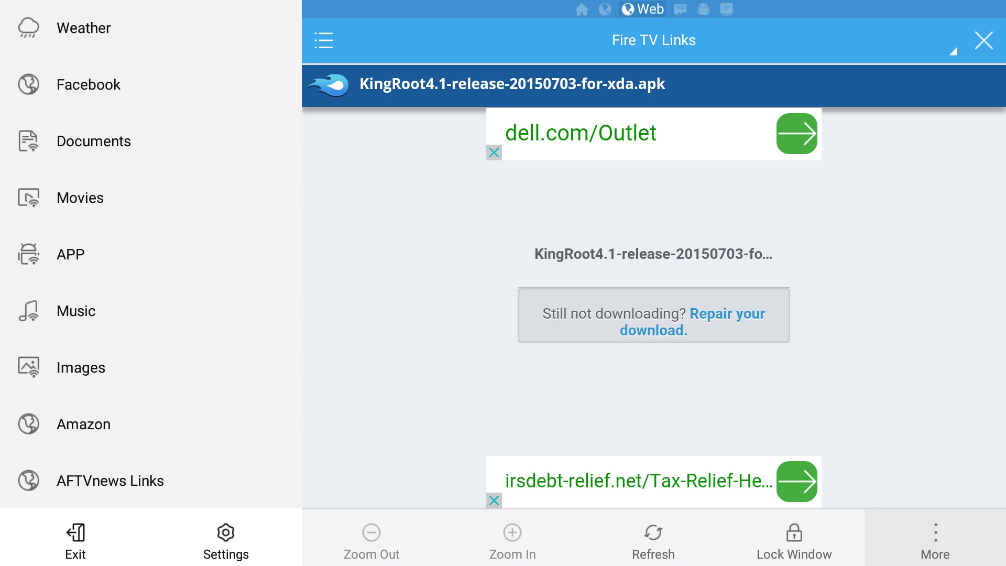
pyautogui.press('Return')
pyautogui.press('Down')
pyautogui.press('Down')
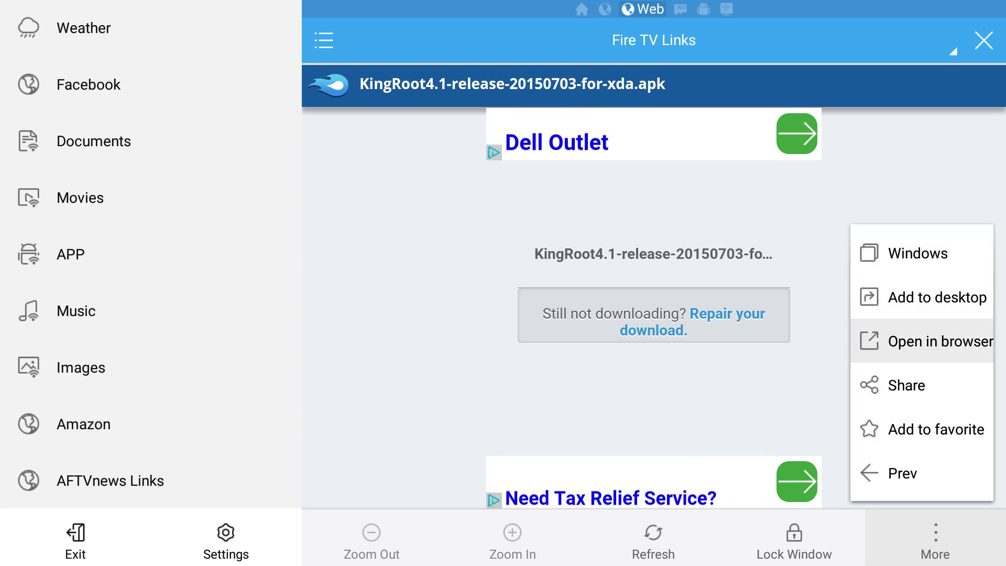
pyautogui.press('Return')
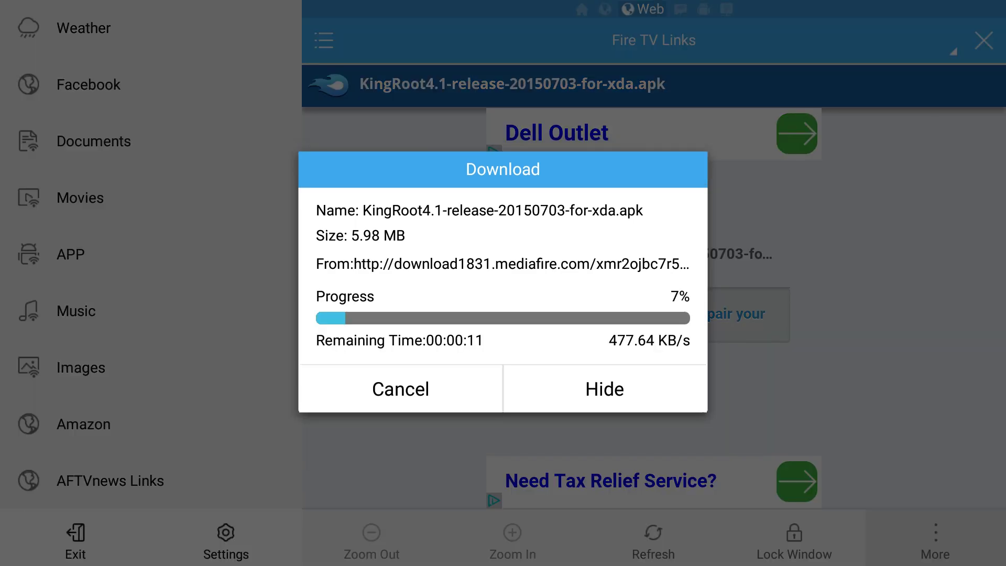
# Dismiss the KingRoot download notice and reopen the Amazon Fire TV Links page
pyautogui.press('Escape')
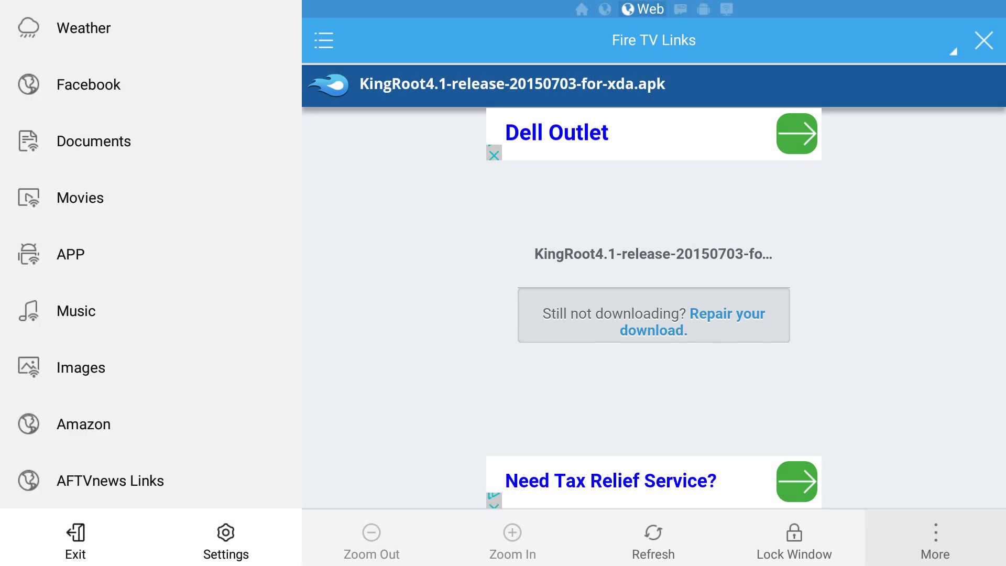
pyautogui.press('Left')
pyautogui.press('Left')
pyautogui.press('Left')
pyautogui.press('Left')
pyautogui.press('Left')
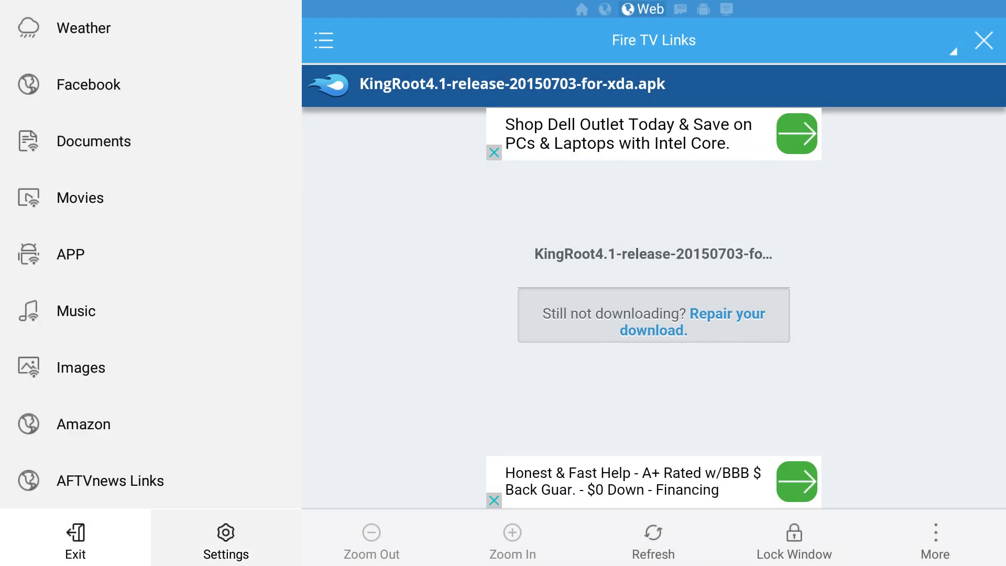
pyautogui.press('Left')
pyautogui.press('Up')
pyautogui.press('Up')
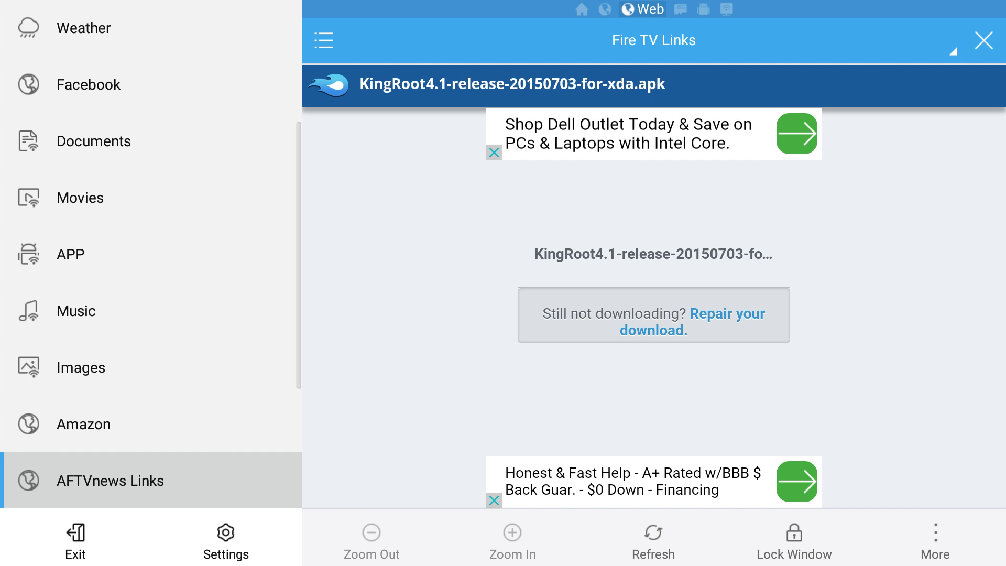
pyautogui.press('Return')
pyautogui.press('Right')
# Download the TWRP Custom Recovery v5 file firetv2_recovery_v5.zip
pyautogui.press('Down')
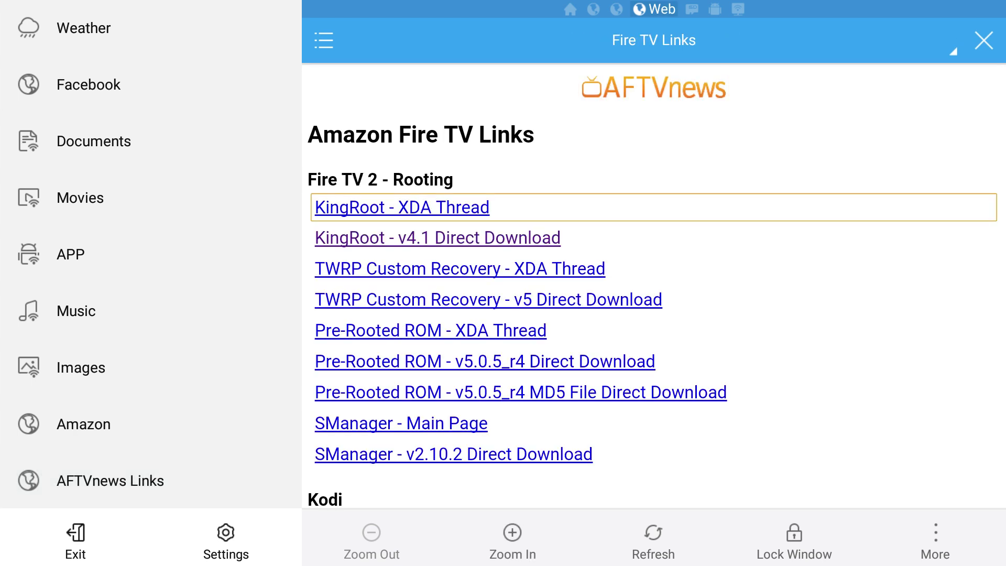
pyautogui.press('Down')
pyautogui.press('Down')
pyautogui.press('Down')
pyautogui.press('Return')
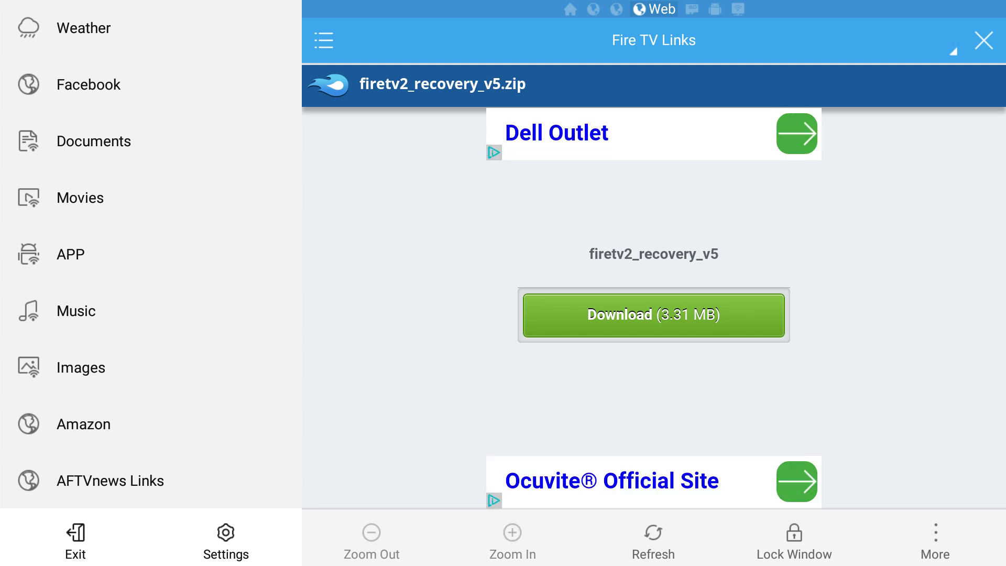
pyautogui.press('Return')
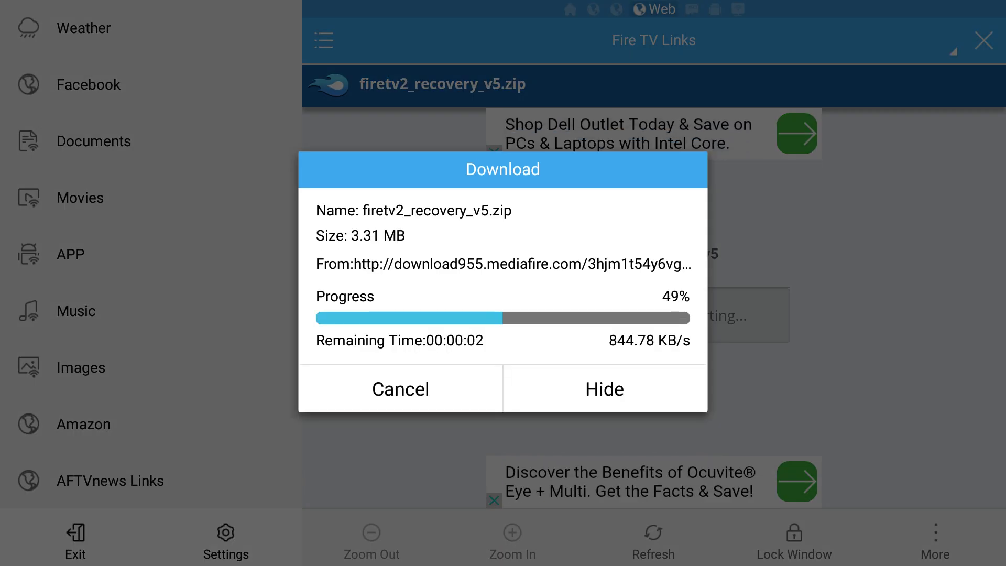
pyautogui.press('Escape')
# Return to the Fire TV Links page and download the Pre-Rooted ROM v5.0.5_r4
pyautogui.press('Down')
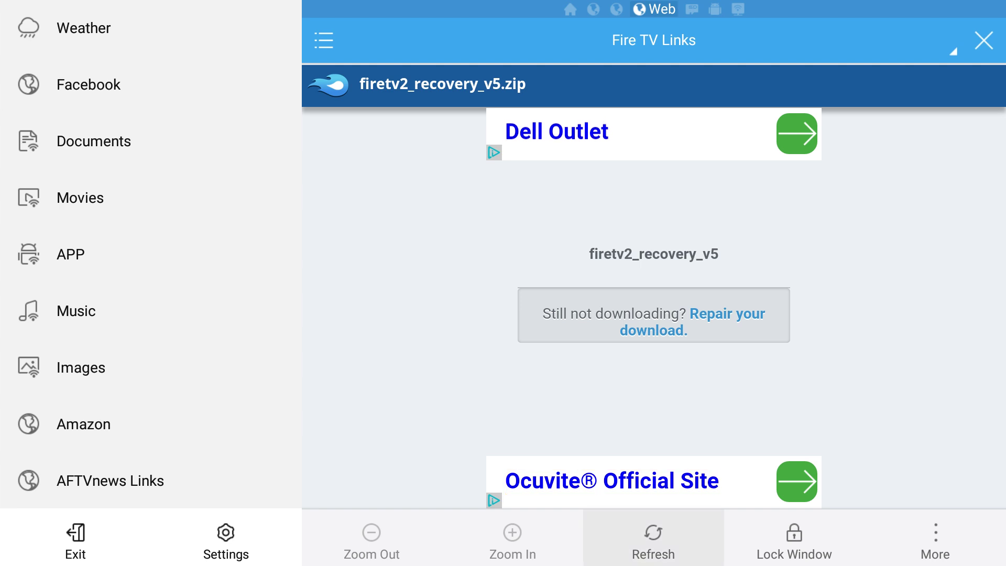
pyautogui.press('Left')
pyautogui.press('Left')
pyautogui.press('Left')
pyautogui.press('Up')
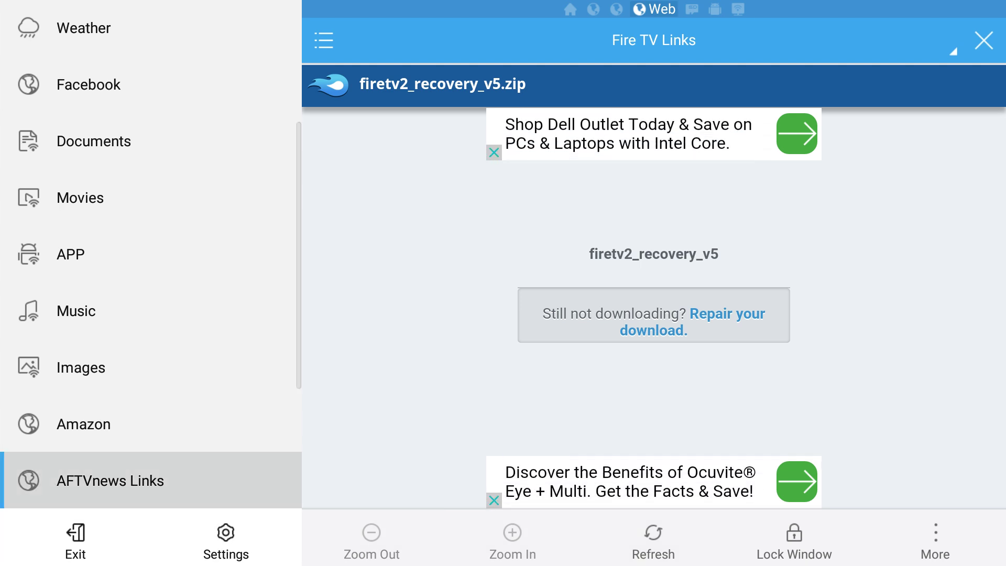
pyautogui.press('Return')
pyautogui.press('Right')
pyautogui.press('Down')
pyautogui.press('Down')
pyautogui.press('Down')
pyautogui.press('Down')
pyautogui.press('Return')
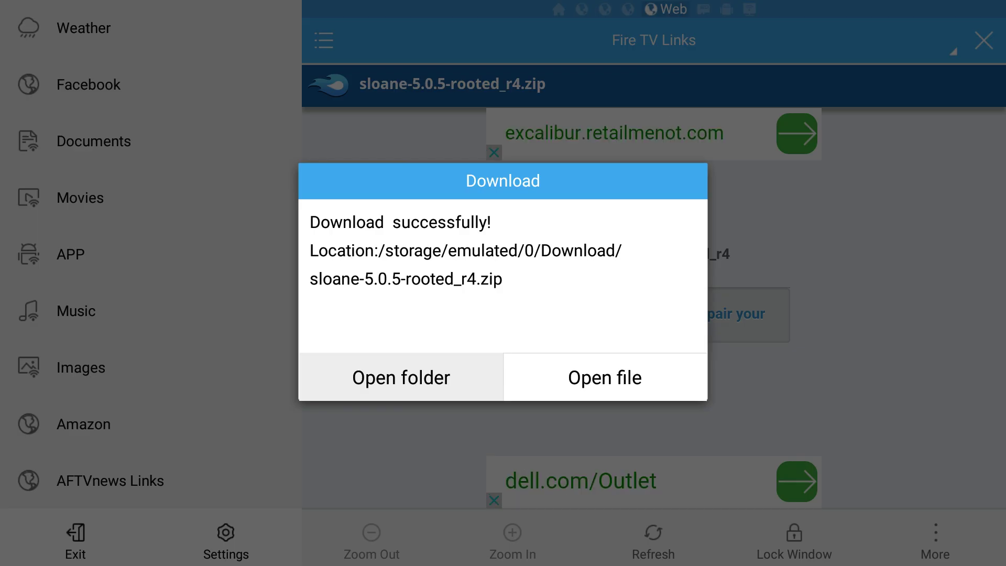
pyautogui.press('Escape')
# Return to the links page and download the Pre-Rooted ROM's MD5 file
pyautogui.press('Down')
pyautogui.press('Left')
pyautogui.press('Left')
pyautogui.press('Left')
pyautogui.press('Left')
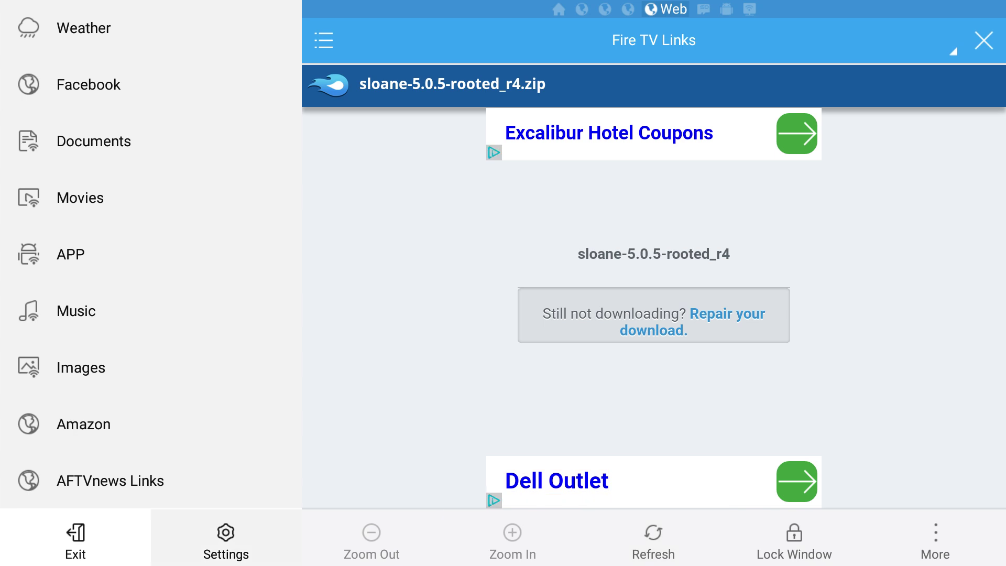
pyautogui.press('Up')
pyautogui.press('Return')
pyautogui.press('Down')
pyautogui.press('Down')
pyautogui.press('Down')
pyautogui.press('Down')
pyautogui.press('Down')
pyautogui.press('Down')
pyautogui.press('Down')
pyautogui.press('Return')
pyautogui.press('Escape')
# Download scriptManager_2.10.2.apk via More > Open in browser and open the Download folder
pyautogui.press('Down')
pyautogui.press('Down')
pyautogui.press('Return')
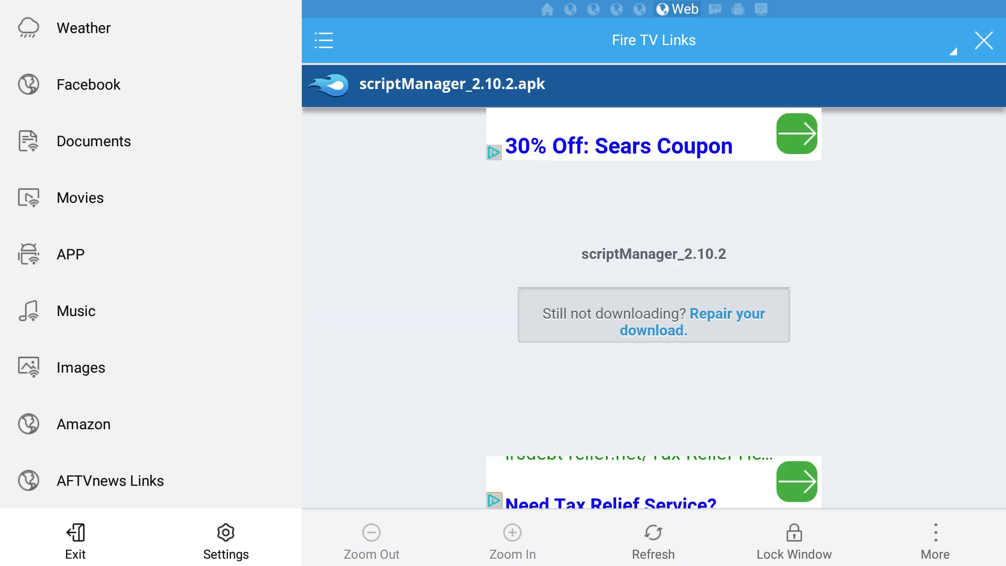
pyautogui.press('Down')
pyautogui.press('Right')
pyautogui.press('Right')
pyautogui.press('Return')
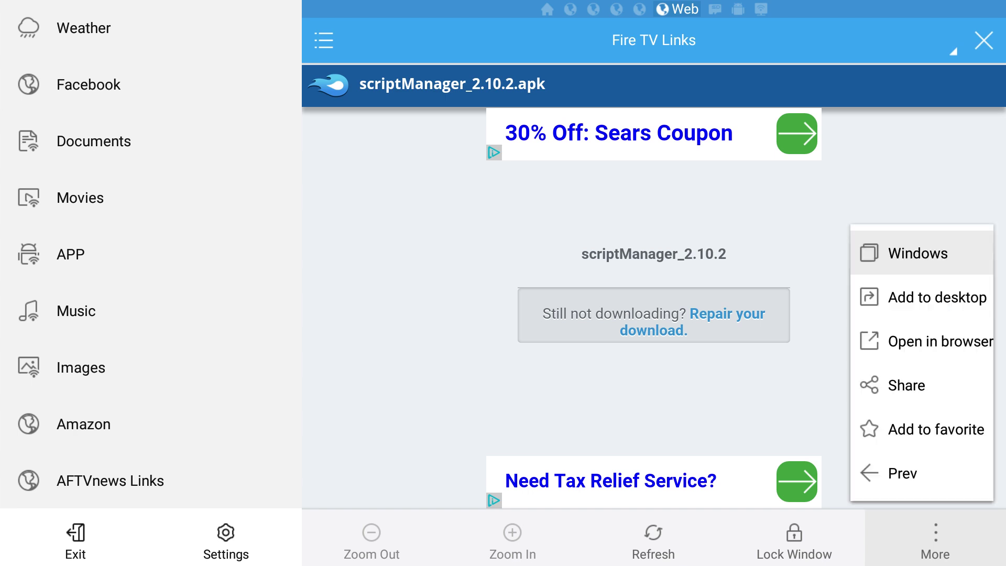
pyautogui.press('Down')
pyautogui.press('Down')
pyautogui.press('Return')
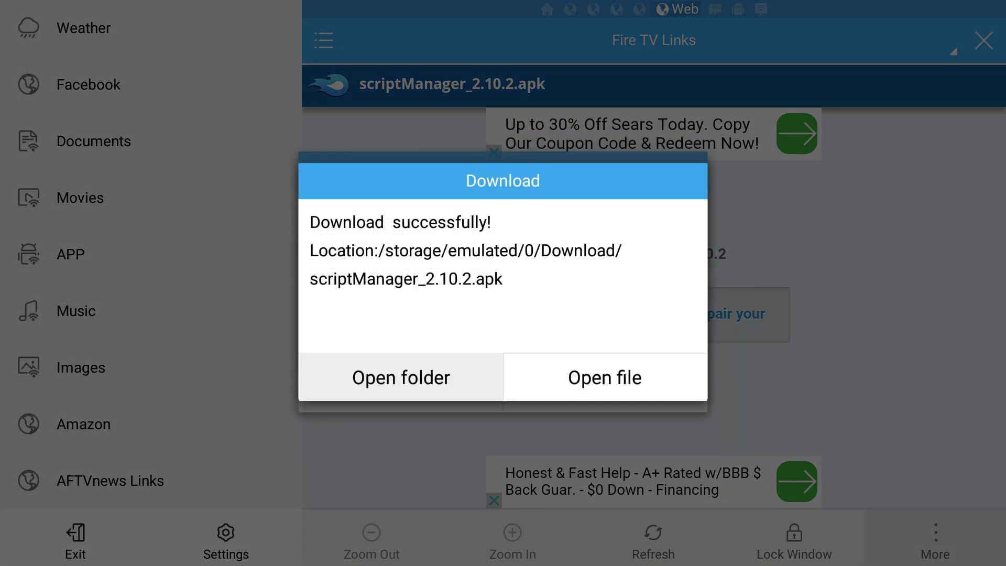
pyautogui.press('Return')
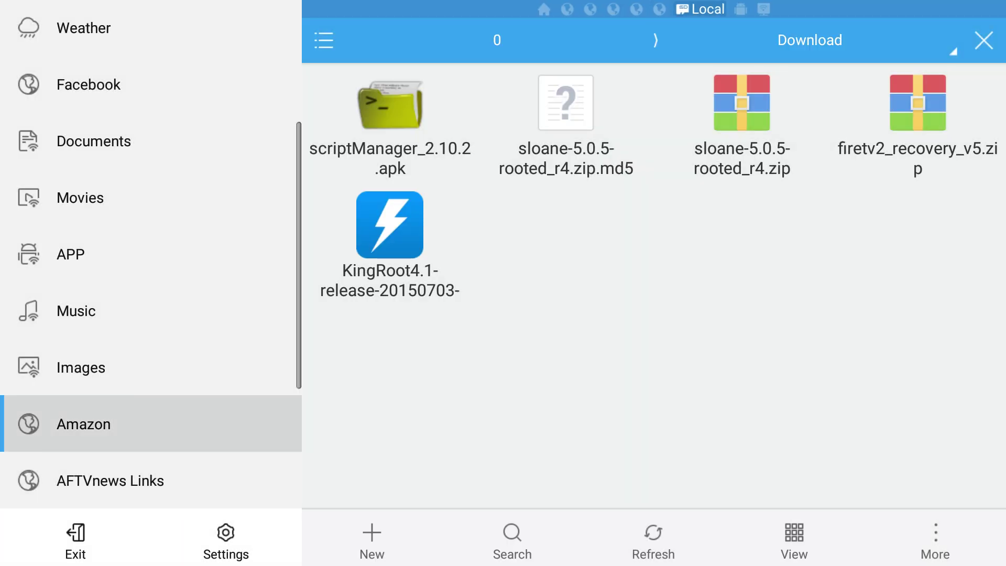
# Select scriptManager_2.10.2.apk in the Download folder and start installing it
pyautogui.press('Up')
pyautogui.press('Up')
pyautogui.press('Up')
pyautogui.press('Up')
pyautogui.press('Up')
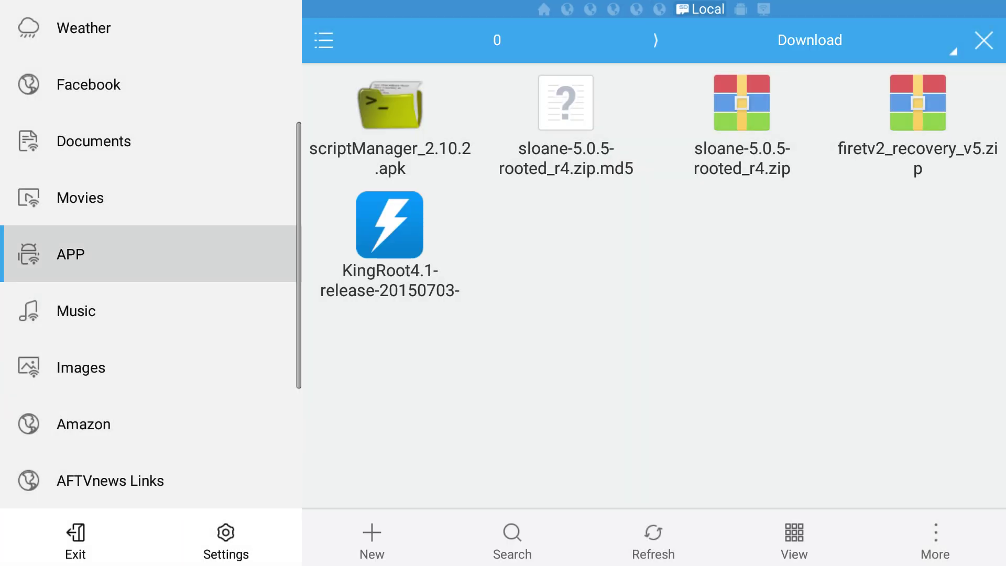
pyautogui.press('Right')
pyautogui.press('Return')
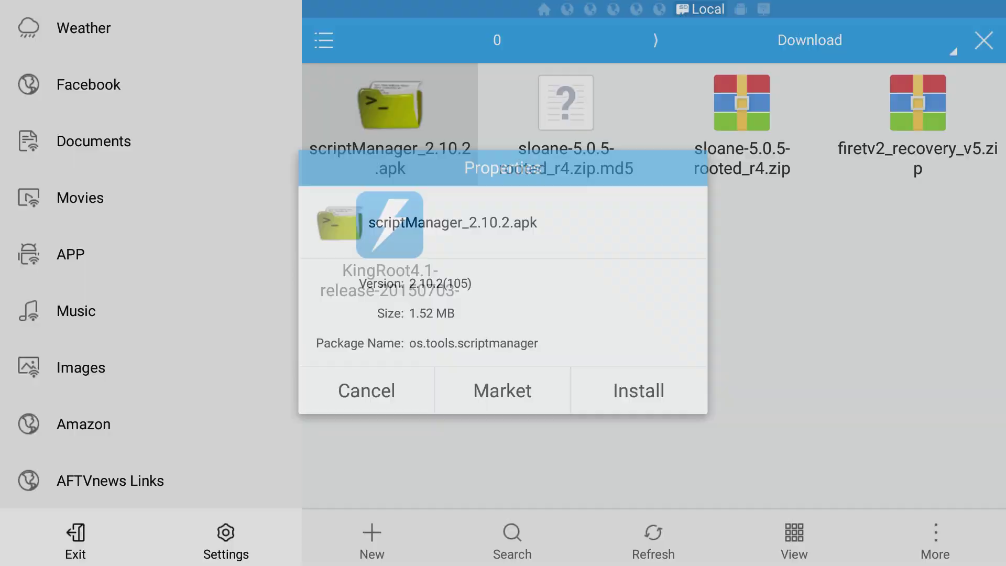
pyautogui.press('Down')
pyautogui.press('Right')
pyautogui.press('Return')
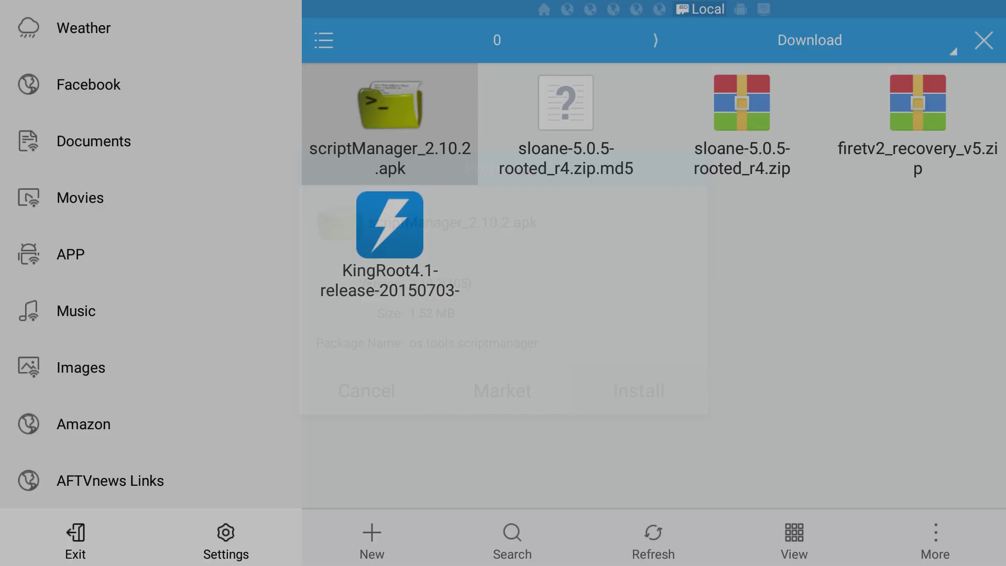
# Confirm and finish the SManager install, then move to the KingRoot apk
pyautogui.press('Down')
pyautogui.press('Right')
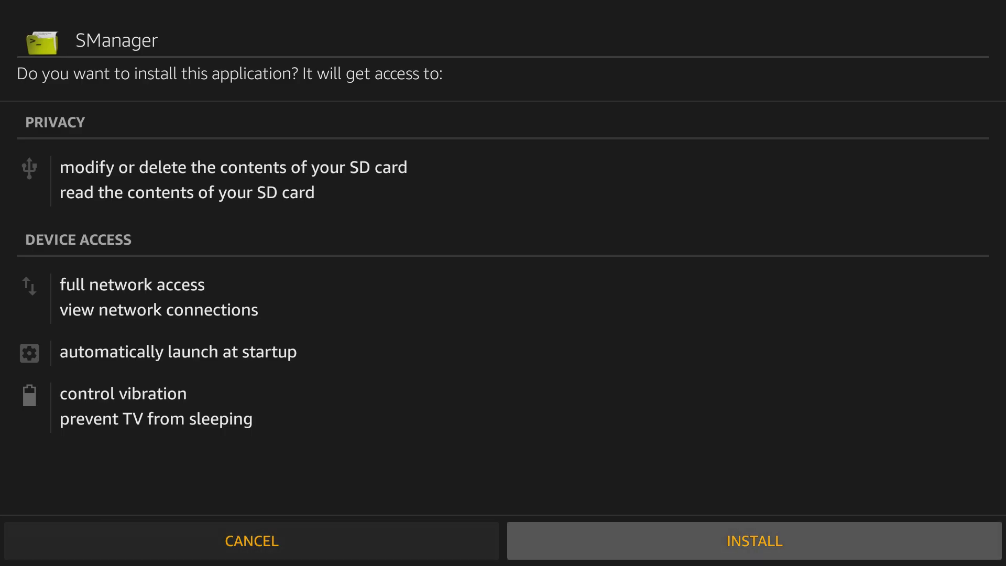
pyautogui.press('Return')
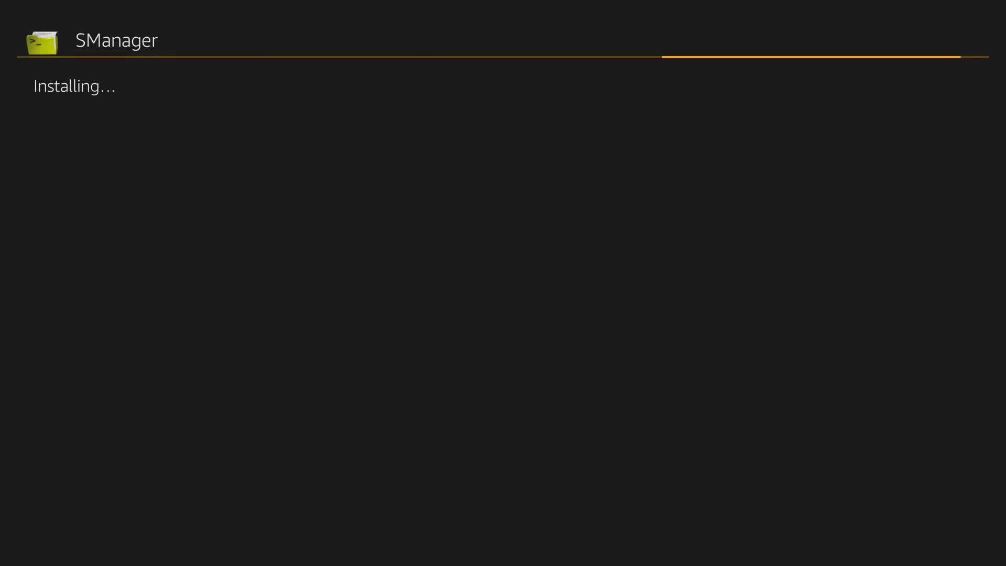
pyautogui.press('Down')
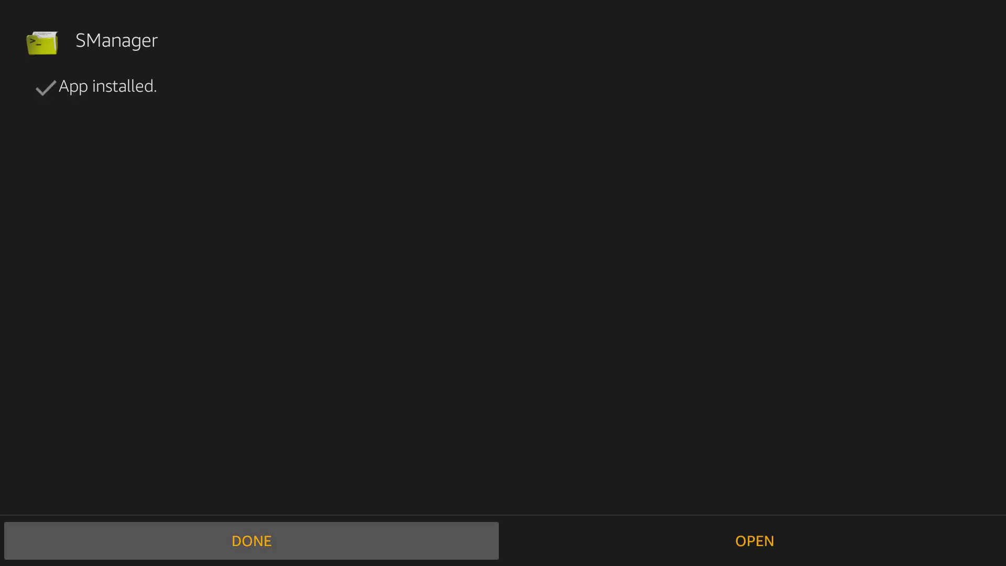
pyautogui.press('Return')
pyautogui.press('Right')
pyautogui.press('Down')
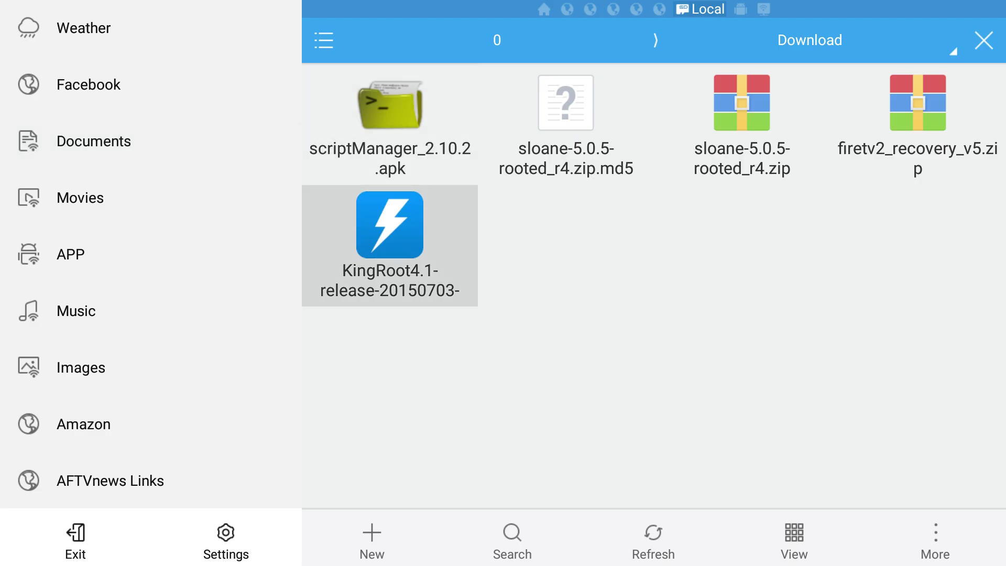
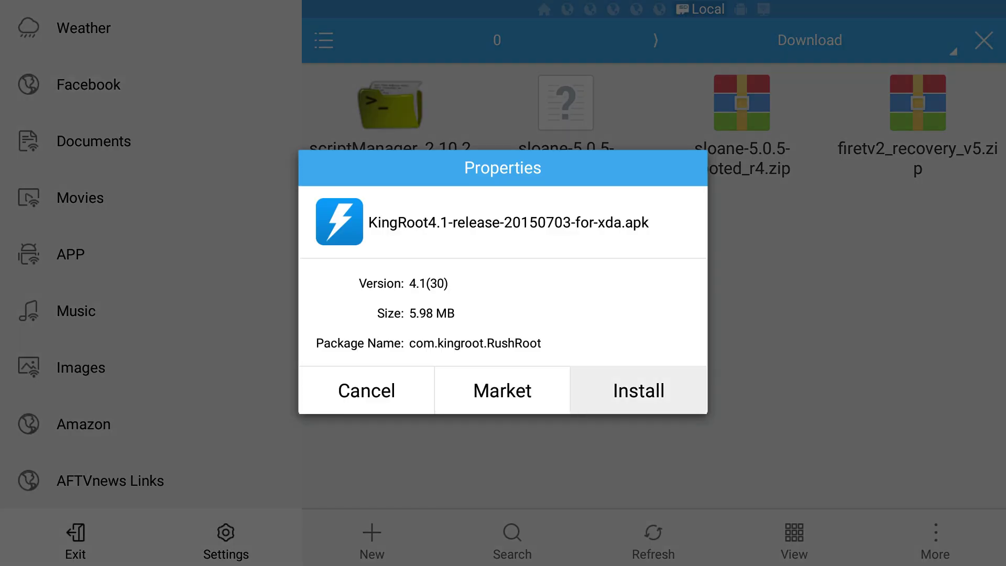
# Launch the KingRoot APK installer from Properties and scroll its permissions until INSTALL appears
pyautogui.press('Return')
pyautogui.press('Down')
pyautogui.press('Down')
pyautogui.press('Right')
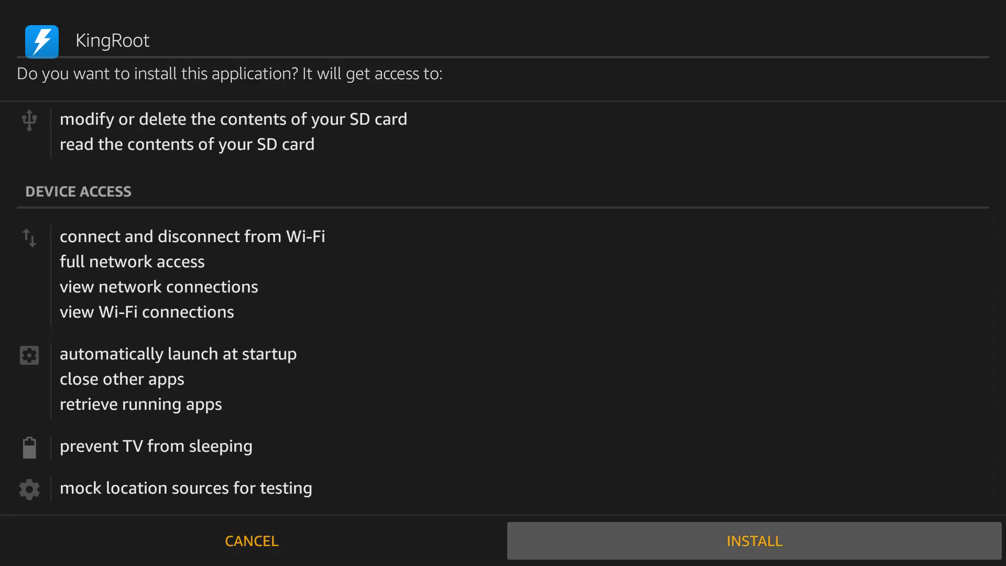
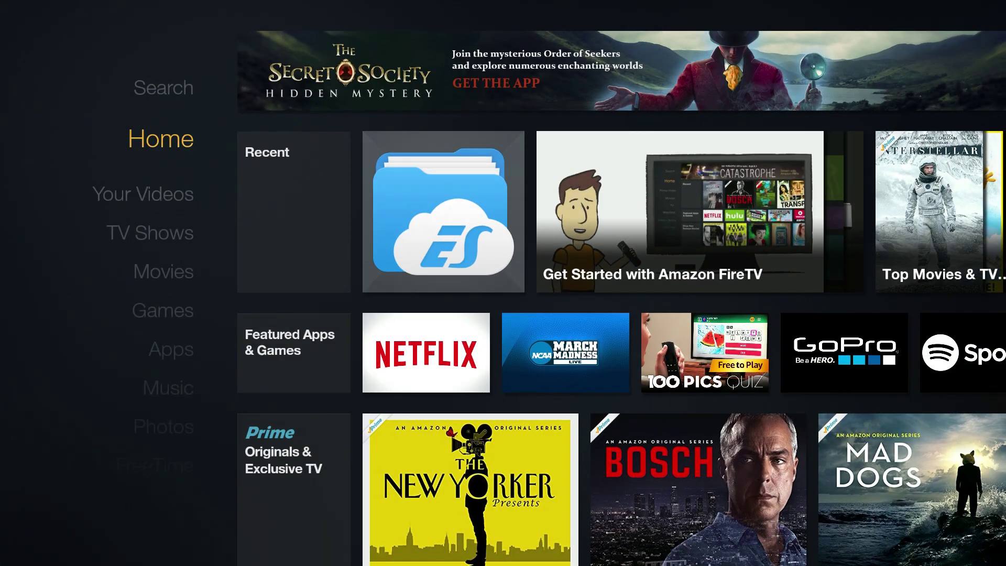
# Open Settings > Applications > Manage Installed Applications and check the Kinguser app entry
pyautogui.press('Down')
pyautogui.press('Down')
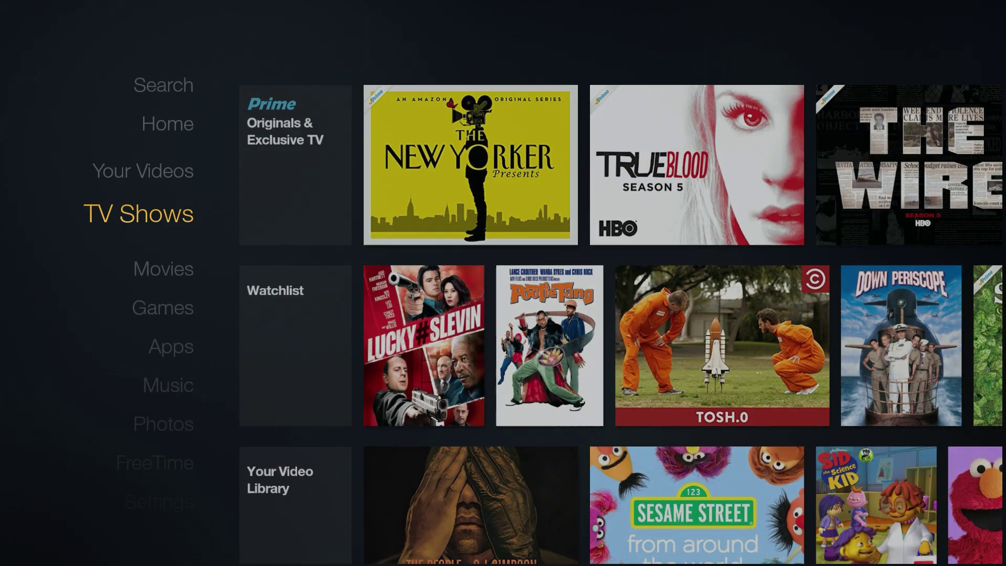
pyautogui.press('Down')
pyautogui.press('Down')
pyautogui.press('Down')
pyautogui.press('Down')
pyautogui.press('Down')
pyautogui.press('Down')
pyautogui.press('Down')
pyautogui.press('Right')
pyautogui.press('Right')
pyautogui.press('Right')
pyautogui.press('Return')
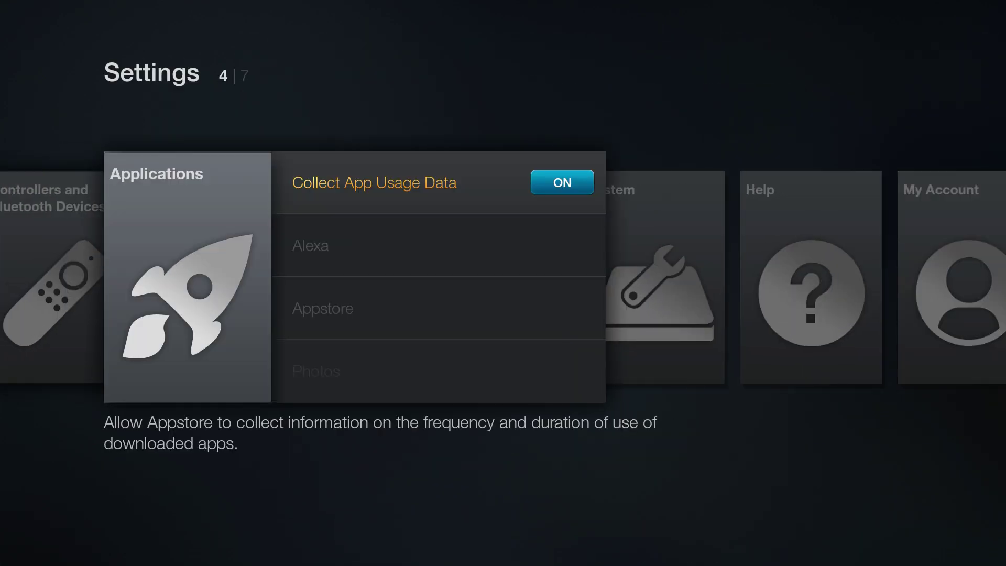
pyautogui.press('Down')
pyautogui.press('Down')
pyautogui.press('Down')
pyautogui.press('Down')
pyautogui.press('Down')
pyautogui.press('Return')
pyautogui.press('Down')
pyautogui.press('Down')
pyautogui.press('Down')
pyautogui.press('Down')
pyautogui.press('Down')
pyautogui.press('Down')
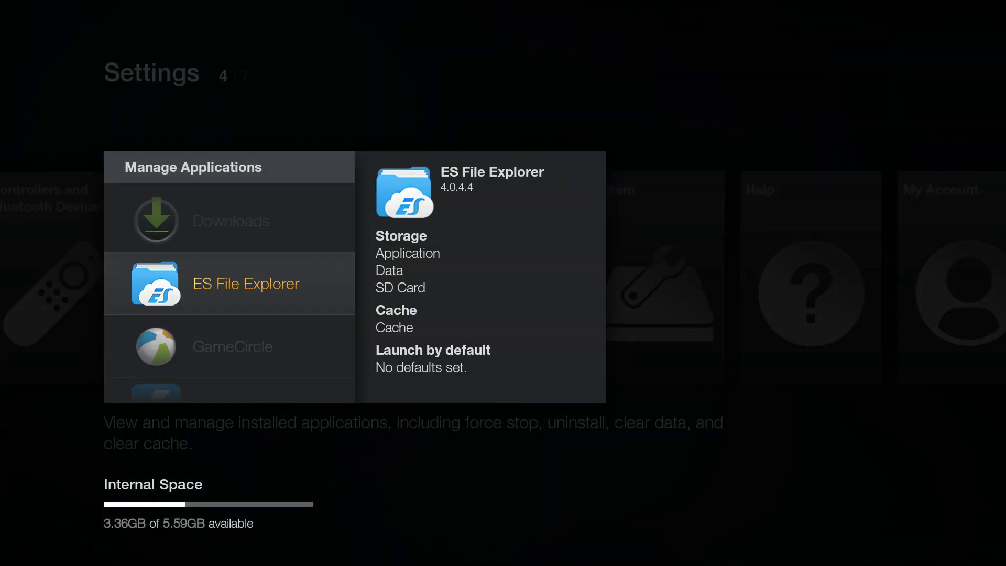
pyautogui.press('Return')
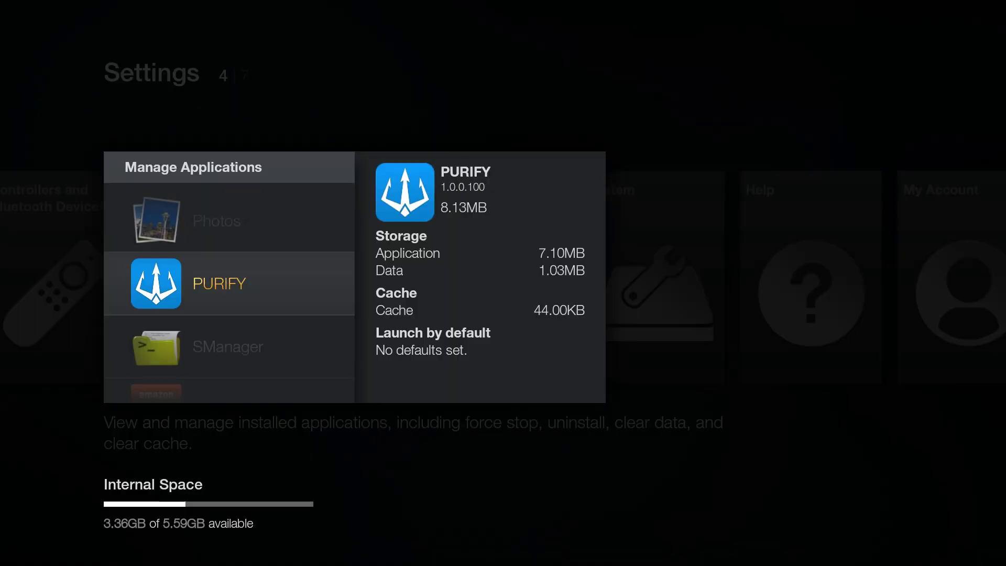
pyautogui.press('Down')
# Launch SManager, dismiss the root reminder, and open firetv2_recovery_v5.zip's actions in Download
pyautogui.press('Return')
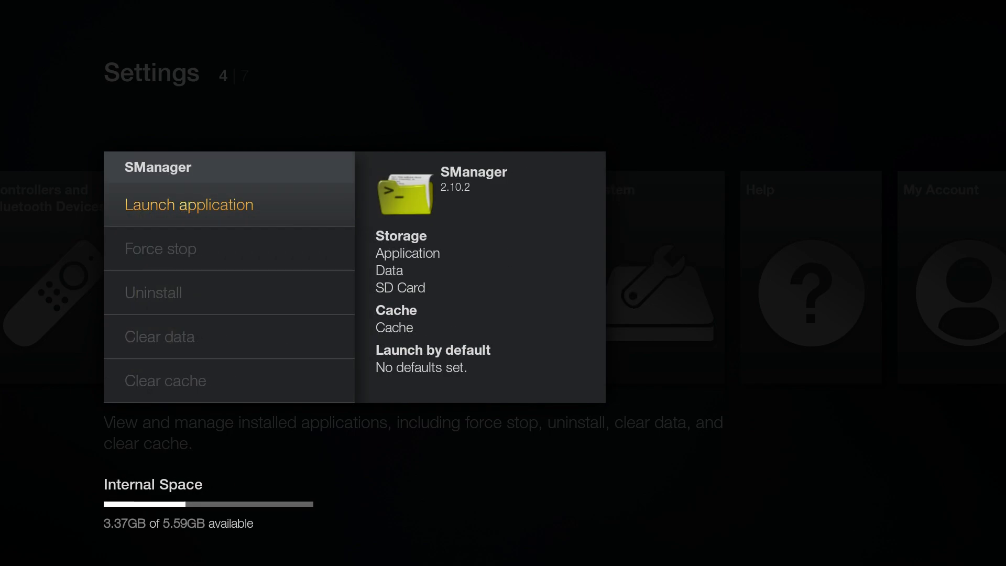
pyautogui.press('Return')
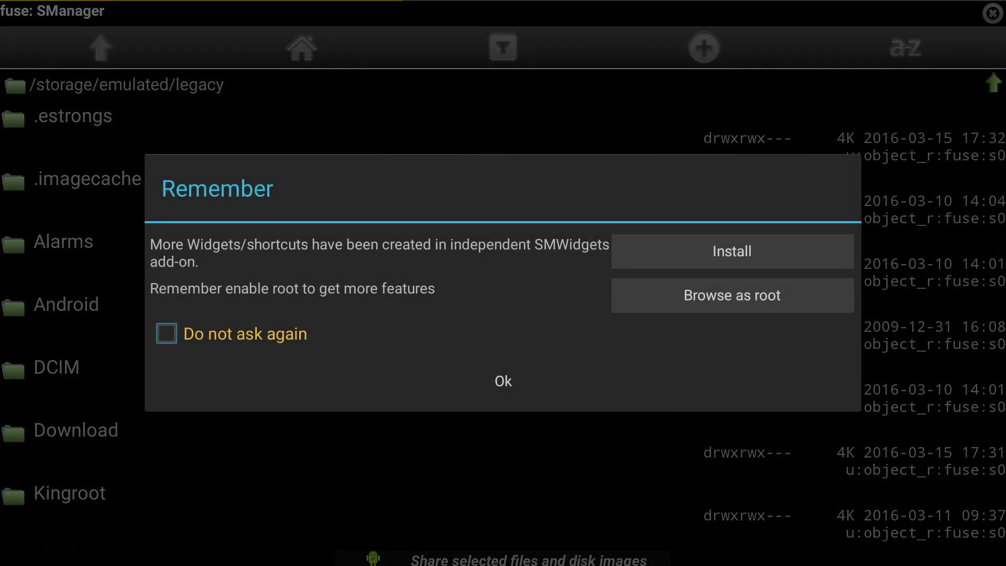
pyautogui.press('Down')
pyautogui.press('Return')
pyautogui.press('Down')
pyautogui.press('Down')
pyautogui.press('Down')
pyautogui.press('Down')
pyautogui.press('Down')
pyautogui.press('Return')
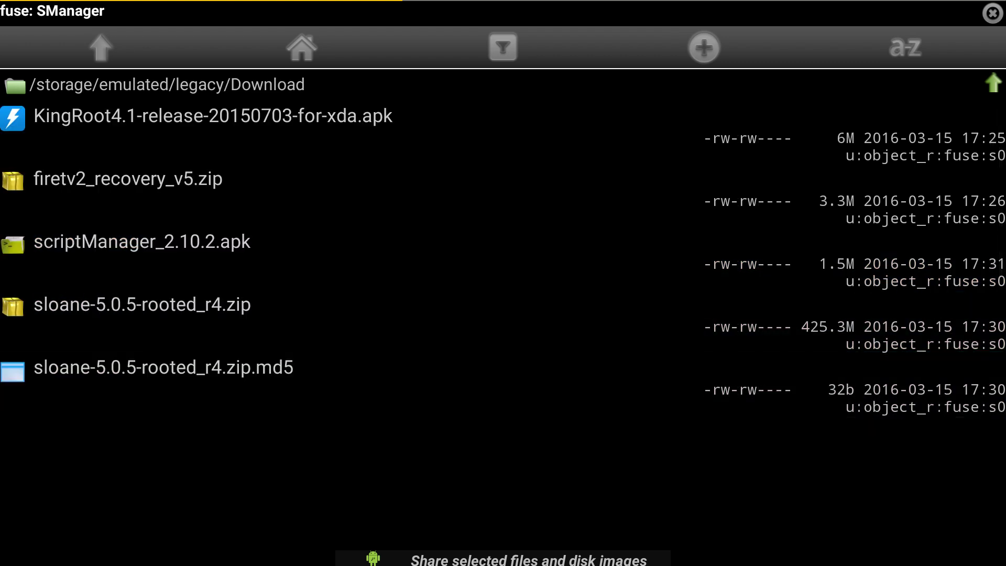
pyautogui.press('Down')
pyautogui.press('Down')
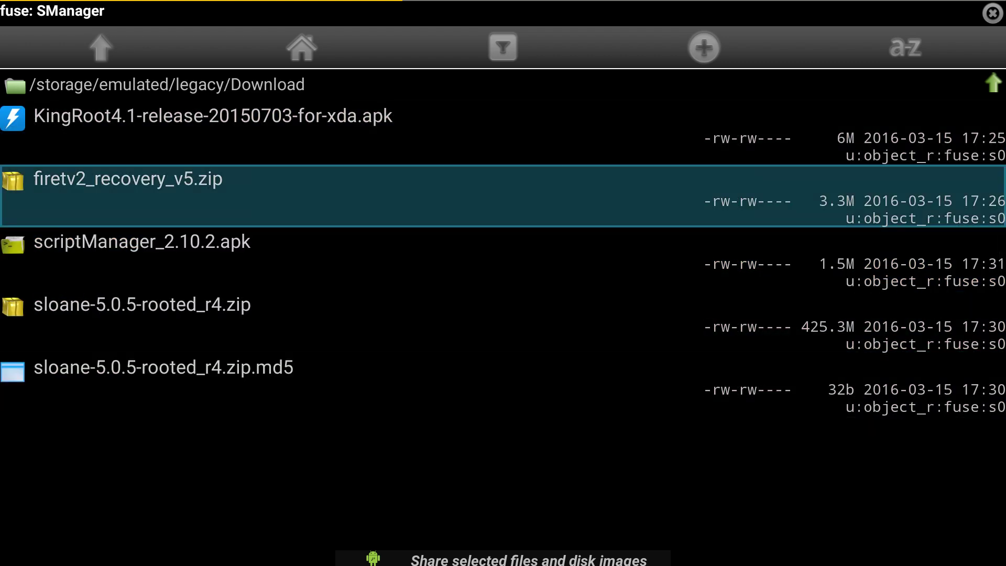
pyautogui.press('Return')
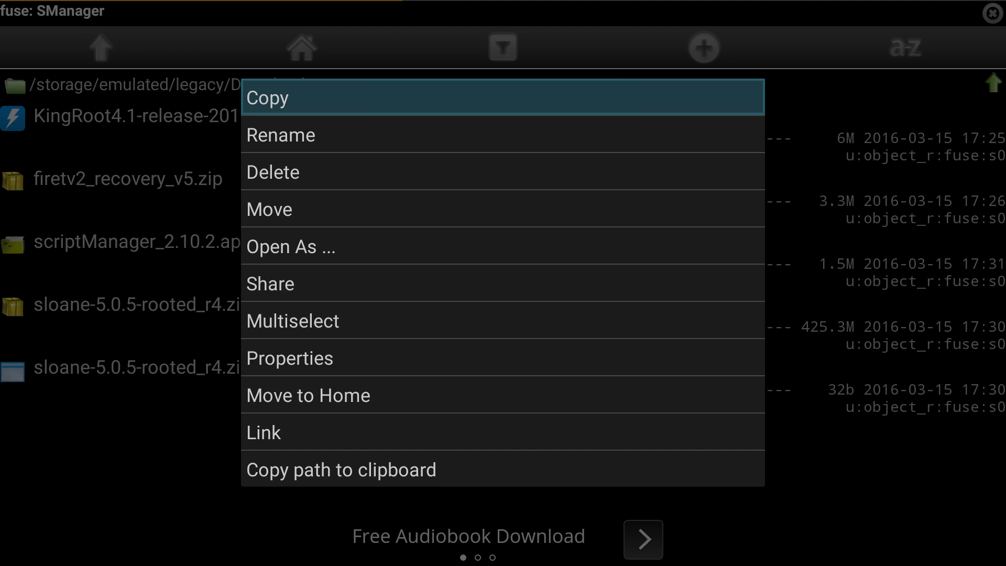
# Open the zip as a Script/Executable with Su enabled, run it, and allow root
pyautogui.press('Down')
pyautogui.press('Down')
pyautogui.press('Down')
pyautogui.press('Down')
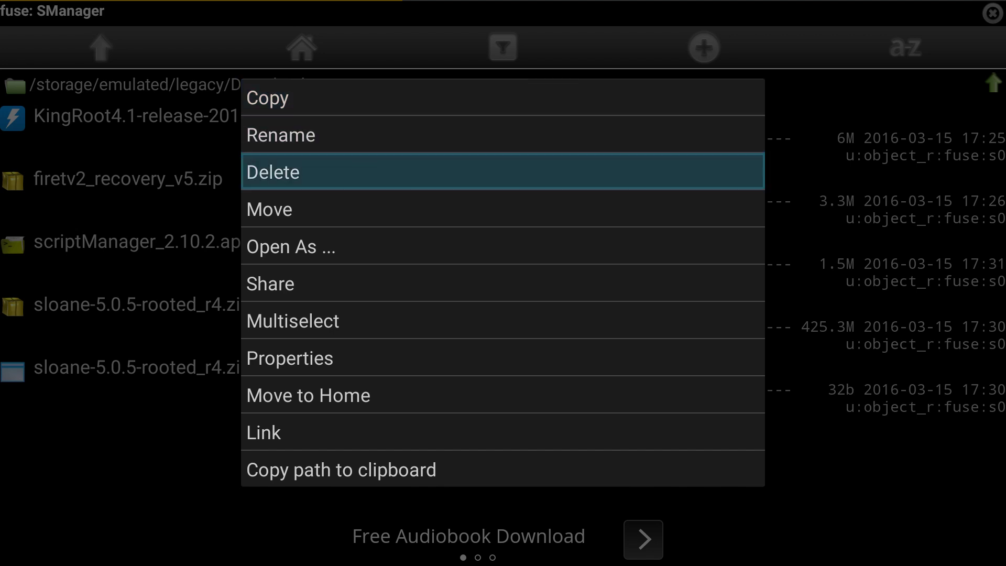
pyautogui.press('Return')
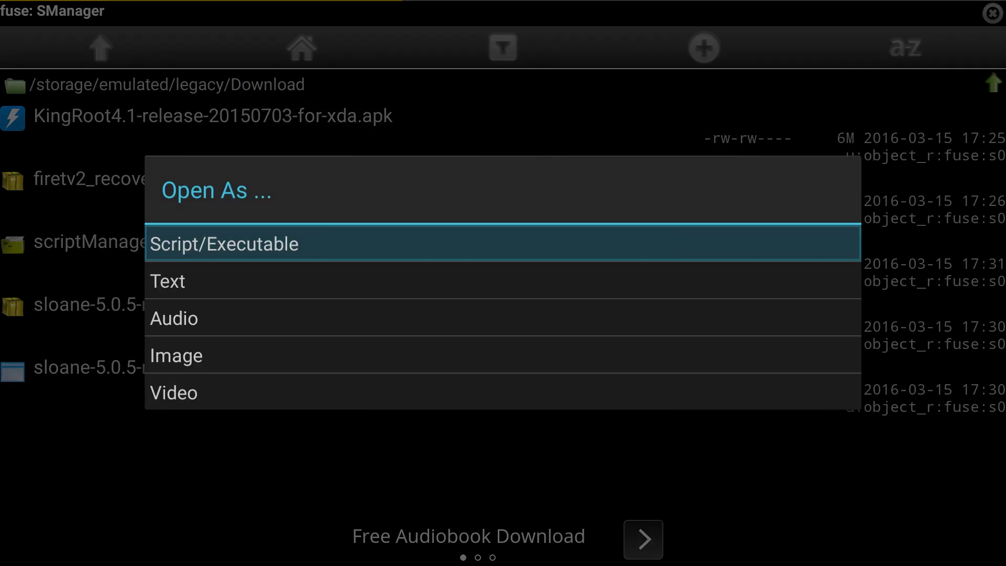
pyautogui.press('Return')
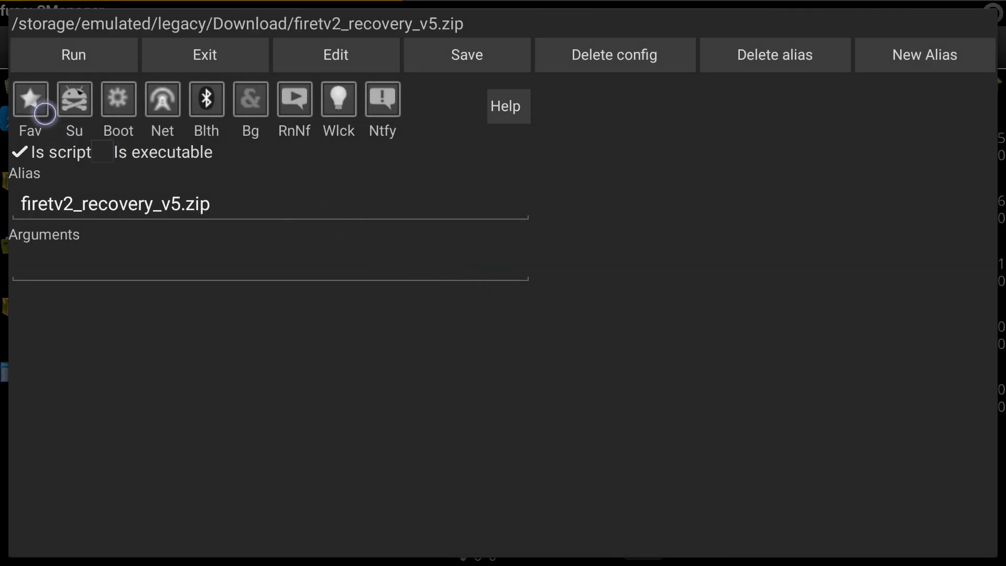
pyautogui.click(74, 104)
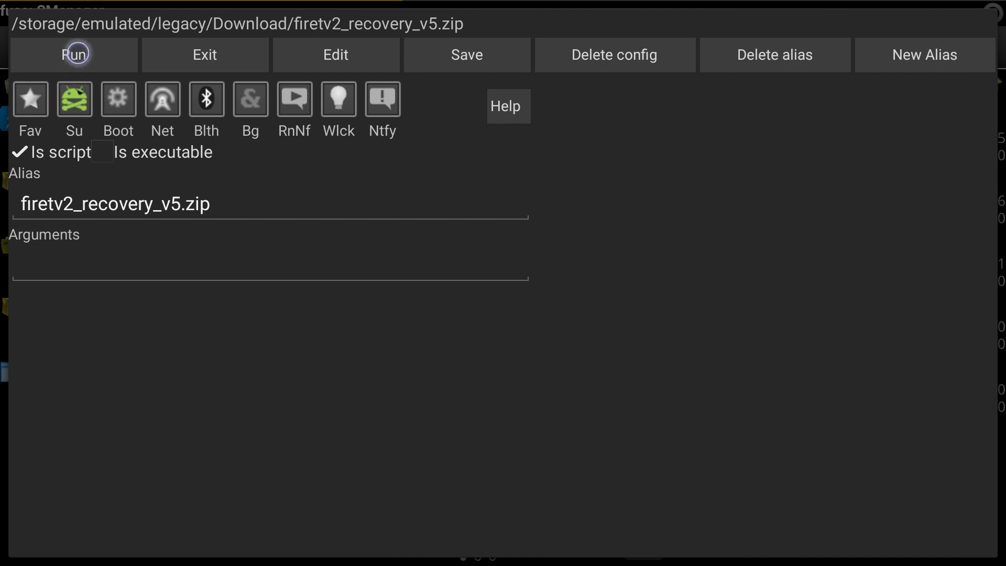
pyautogui.click(76, 53)
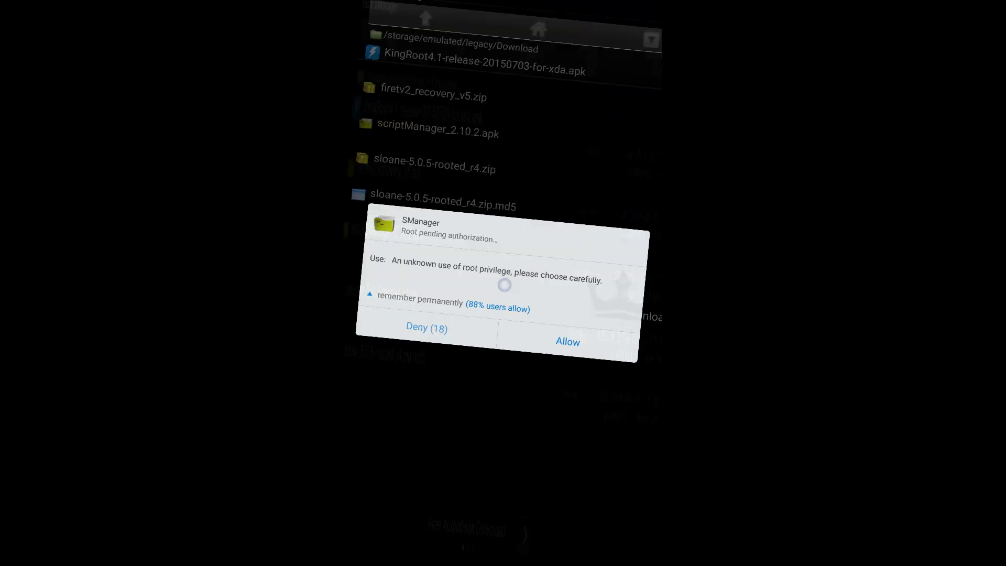
pyautogui.press('Down')
pyautogui.press('Right')
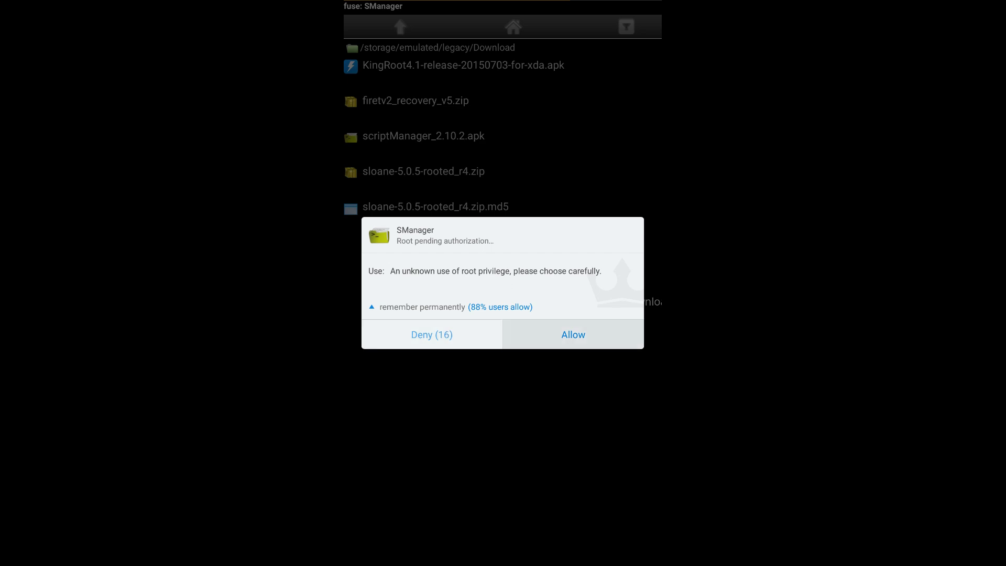
pyautogui.press('Return')
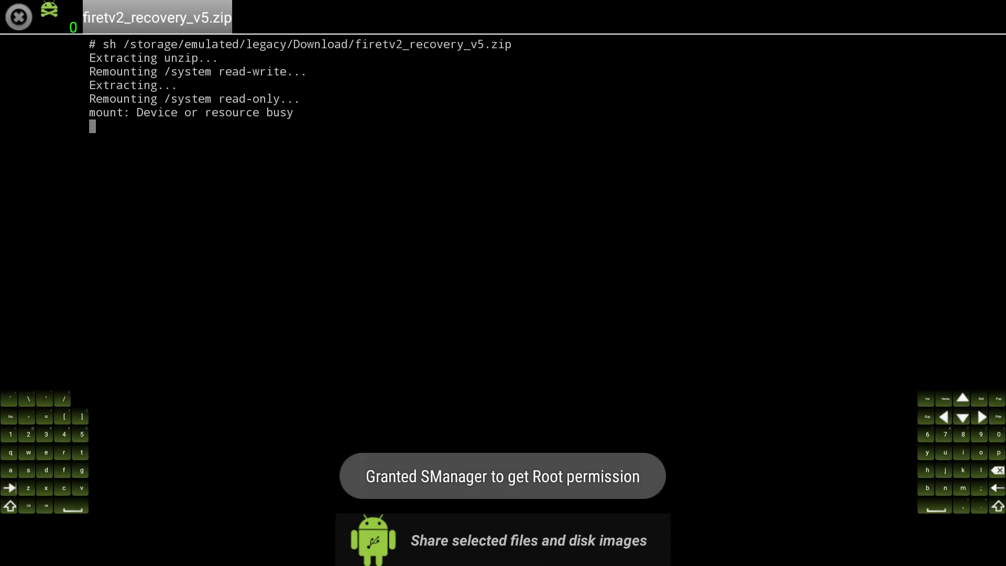
# From Home, go to Settings > System and restart the Fire TV into TWRP recovery
pyautogui.press('Home')
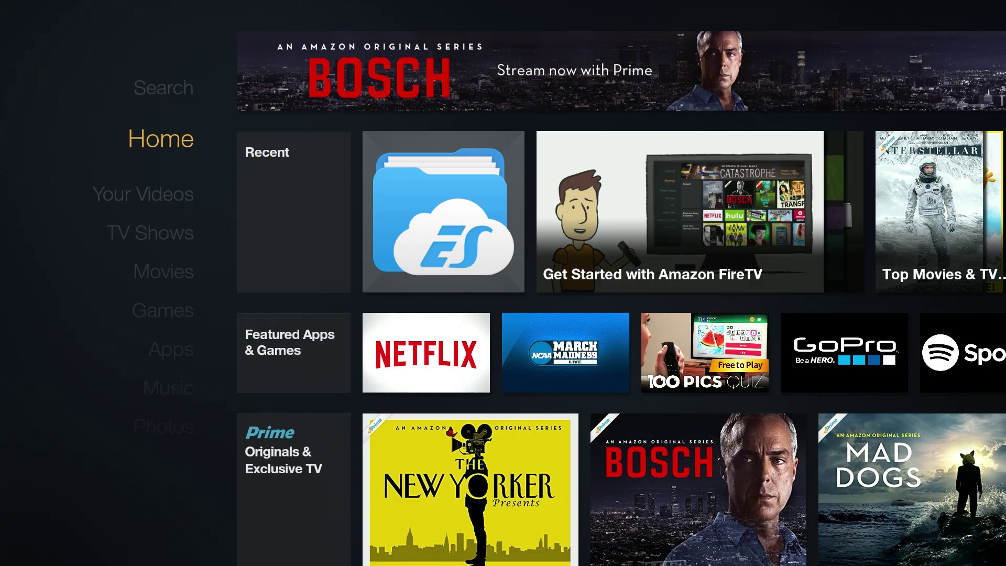
pyautogui.press('Down')
pyautogui.press('Down')
pyautogui.press('Down')
pyautogui.press('Down')
pyautogui.press('Down')
pyautogui.press('Down')
pyautogui.press('Down')
pyautogui.press('Down')
pyautogui.press('Down')
pyautogui.press('Return')
pyautogui.press('Right')
pyautogui.press('Right')
pyautogui.press('Right')
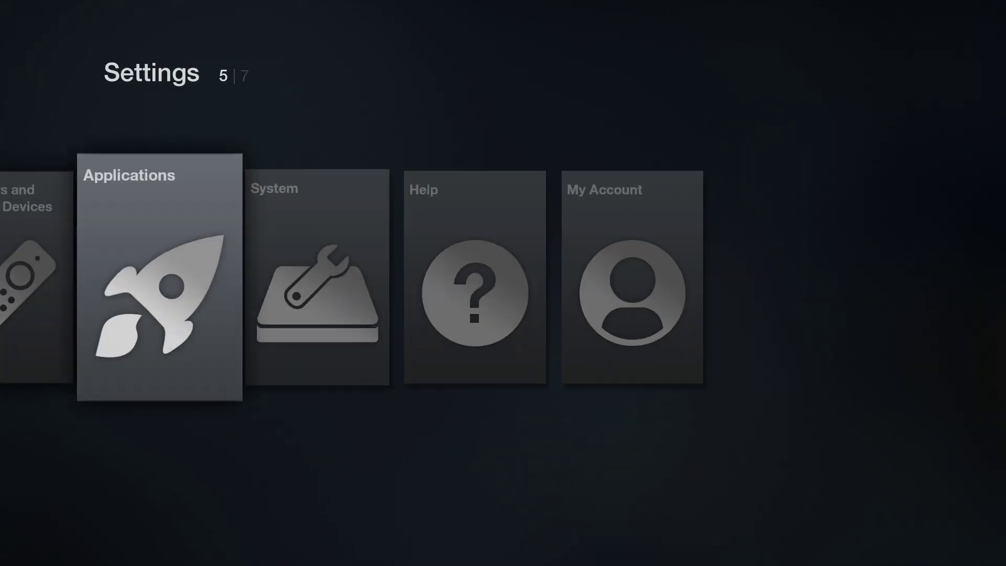
pyautogui.press('Right')
pyautogui.press('Down')
pyautogui.press('Down')
pyautogui.press('Down')
pyautogui.press('Down')
pyautogui.press('Down')
pyautogui.press('Down')
pyautogui.press('Down')
pyautogui.press('Down')
pyautogui.press('Down')
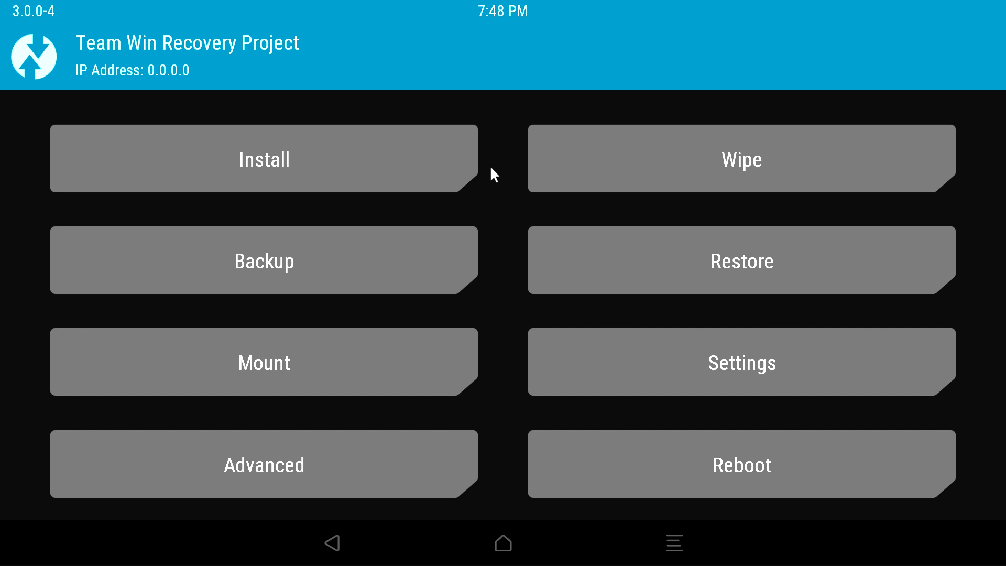
# Install sloane-5.0.5-rooted_r4.zip from /sdcard/Download in TWRP and swipe to flash it
pyautogui.click(454, 174)
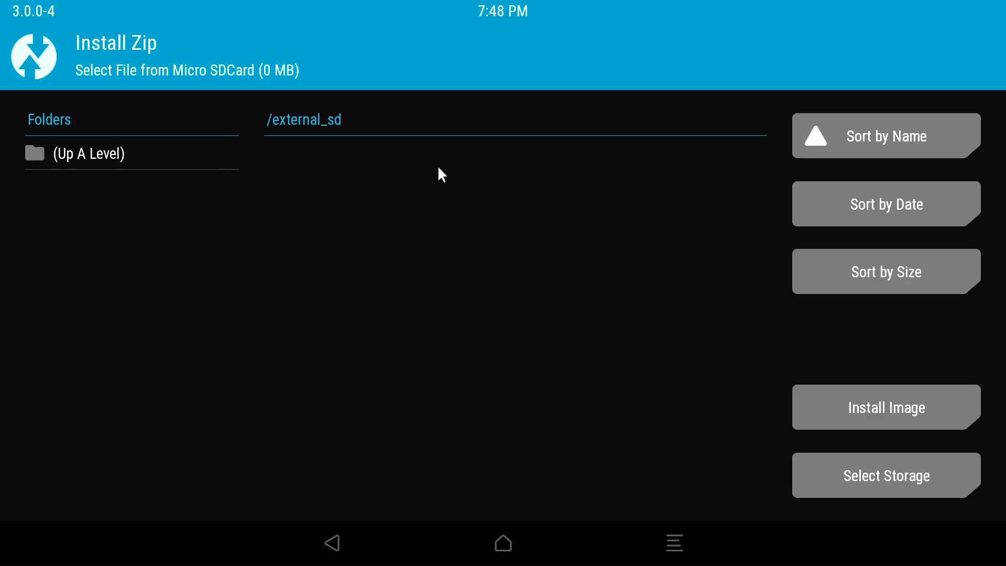
pyautogui.click(164, 157)
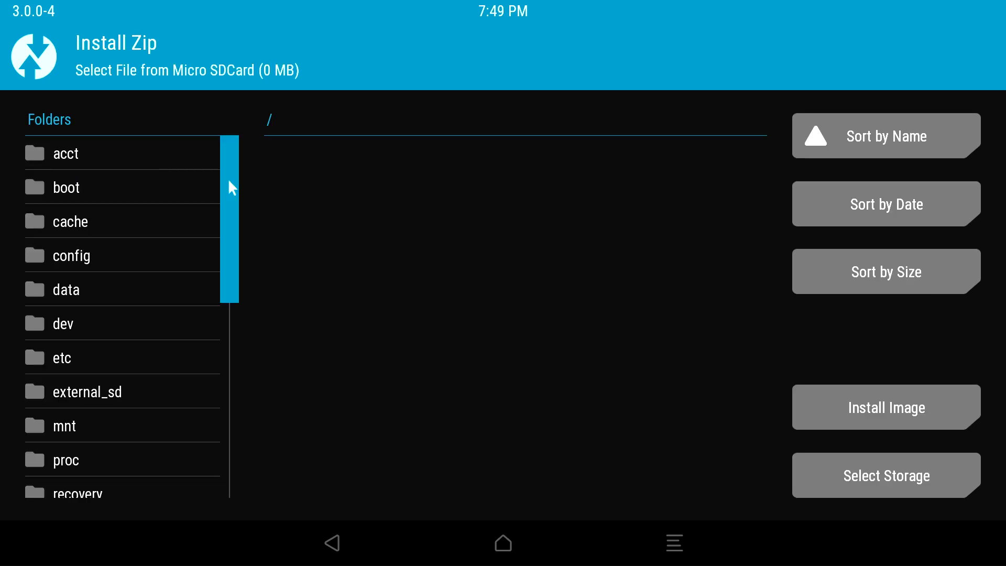
pyautogui.moveTo(232, 188); pyautogui.dragTo(232, 358)
pyautogui.click(190, 404)
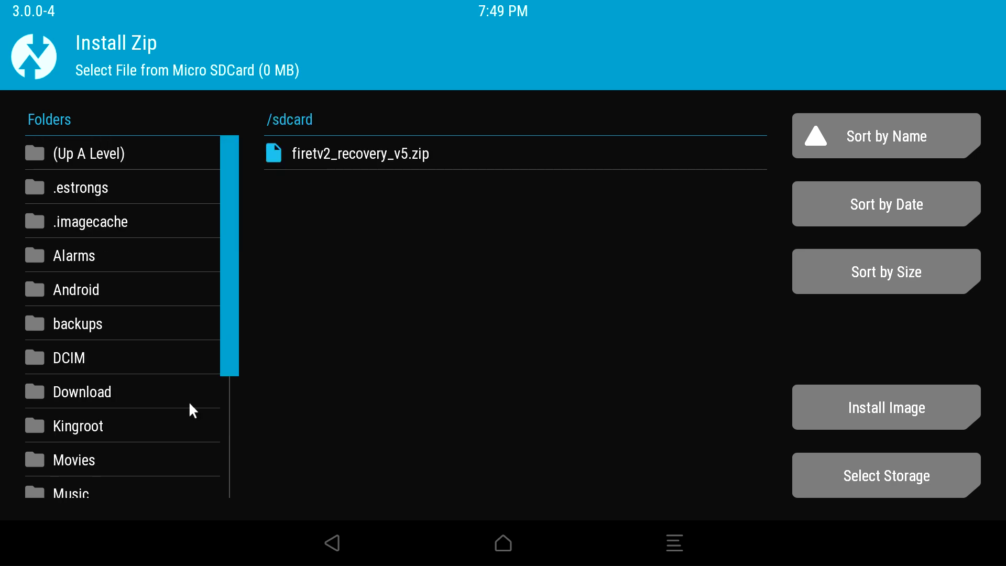
pyautogui.click(192, 397)
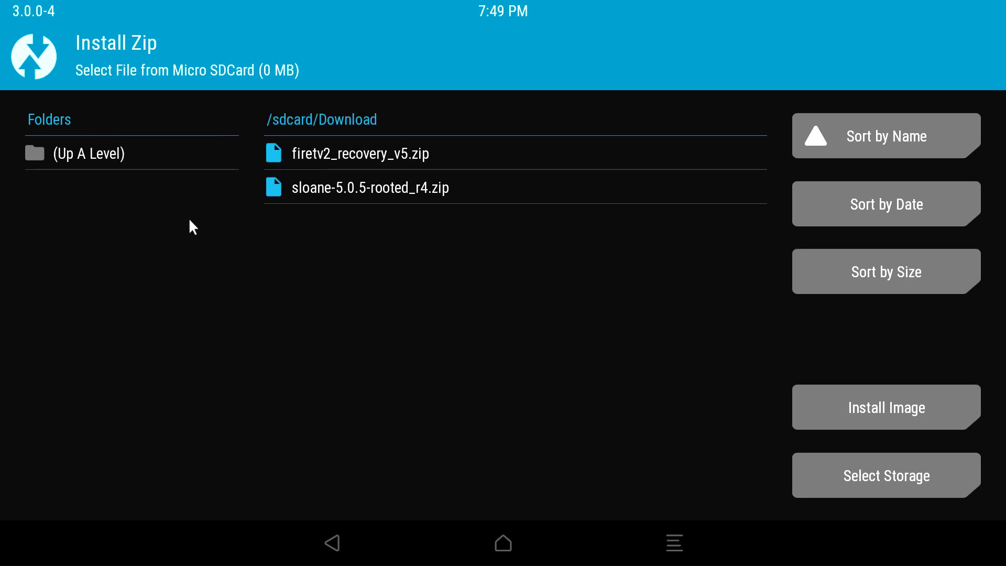
pyautogui.click(320, 188)
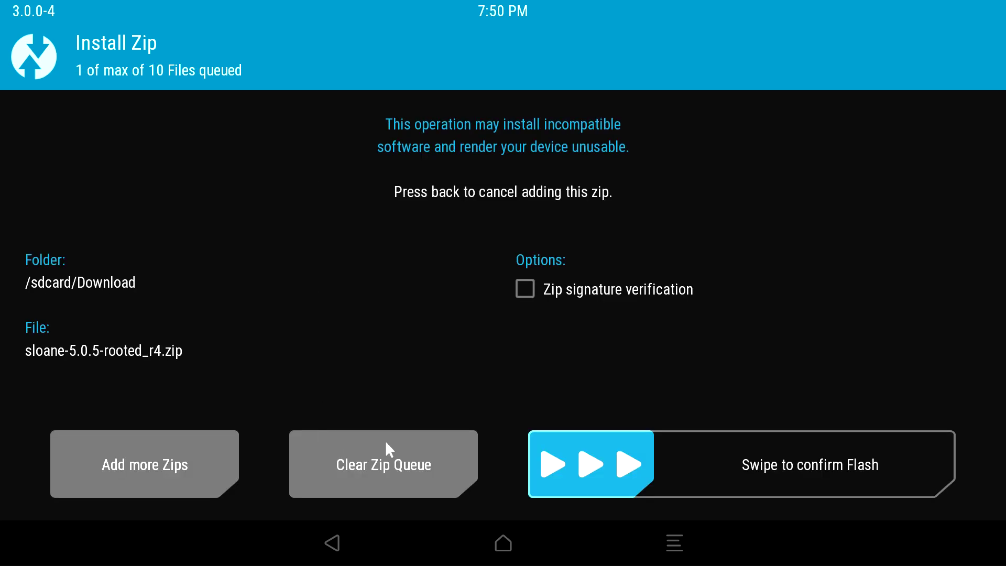
pyautogui.moveTo(560, 450); pyautogui.dragTo(944, 465)
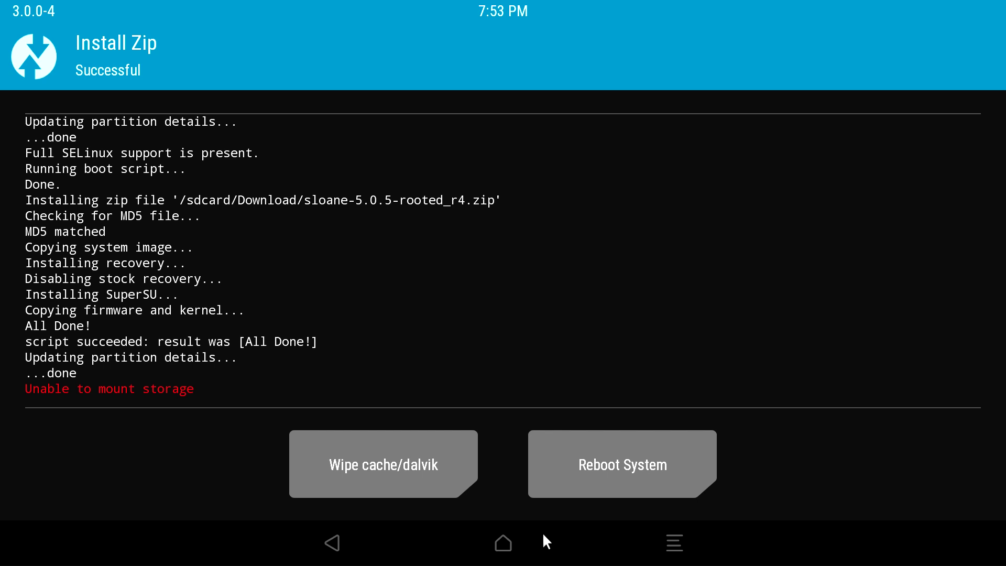
# Advanced-wipe Internal Storage, Data, Cache and Dalvik / ART Cache in TWRP
pyautogui.click(505, 543)
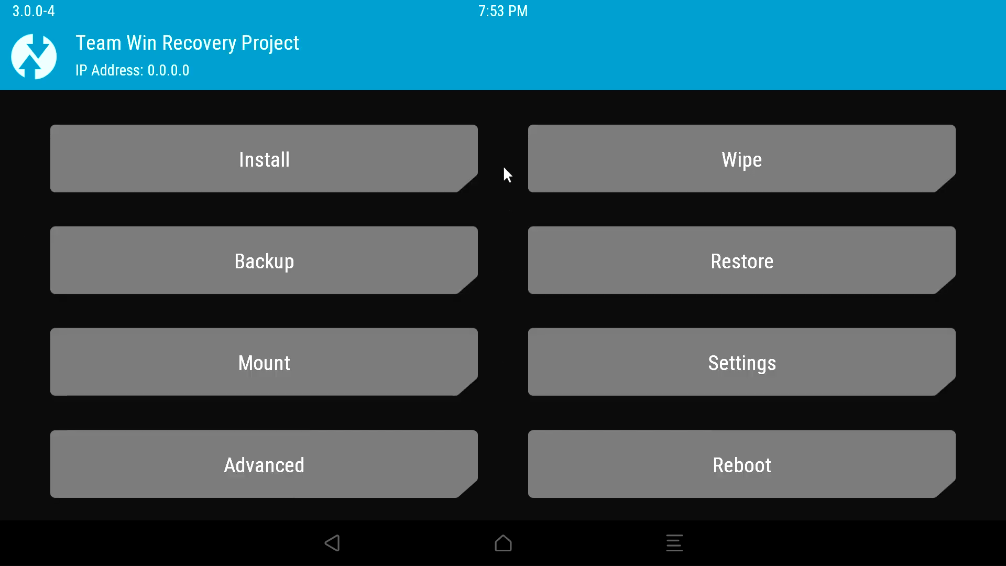
pyautogui.click(557, 168)
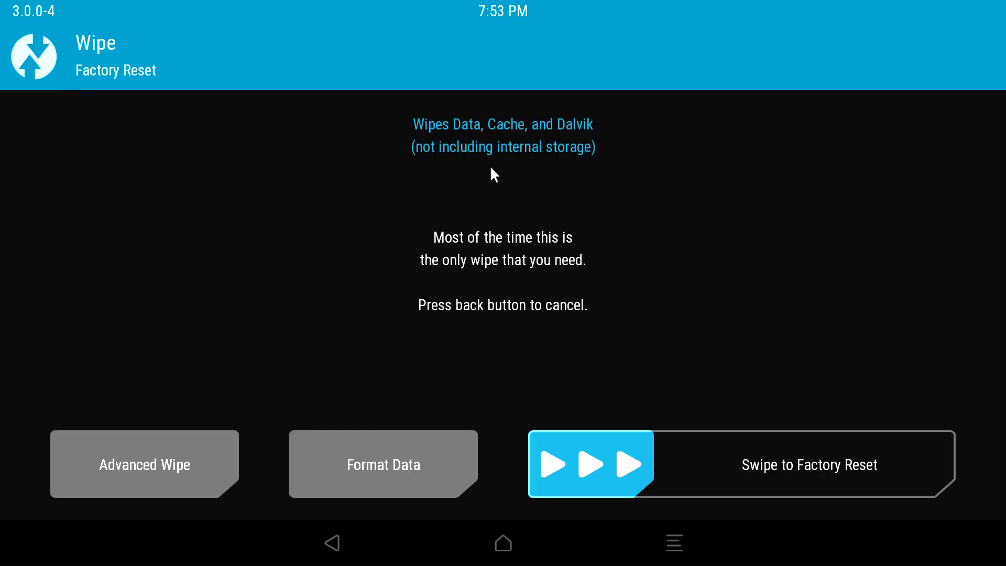
pyautogui.click(216, 468)
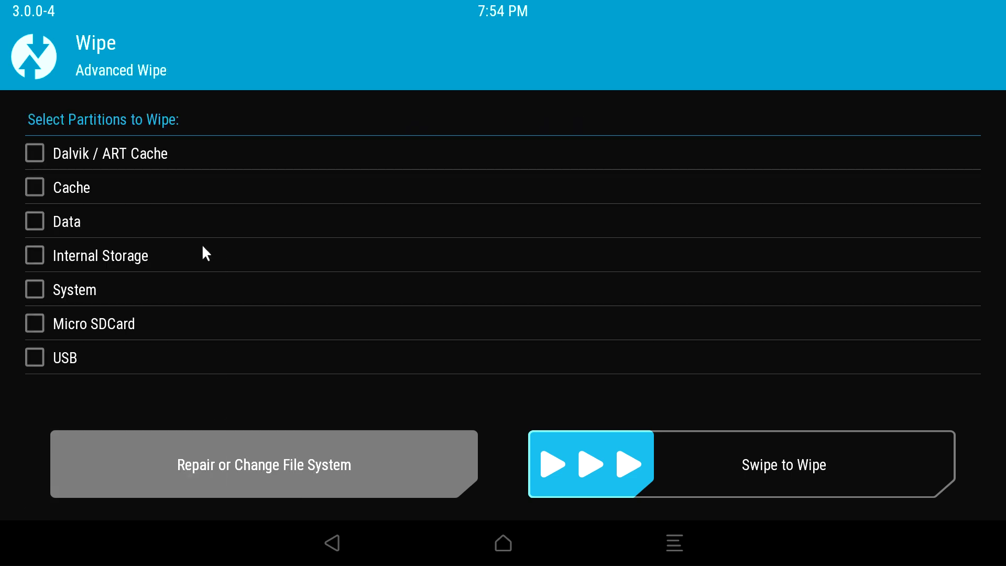
pyautogui.click(33, 257)
pyautogui.click(33, 220)
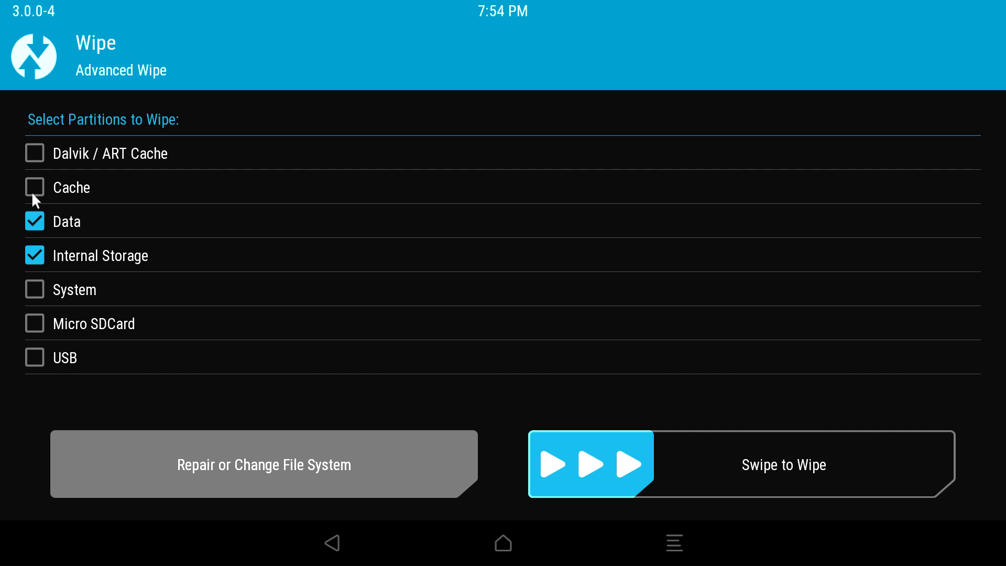
pyautogui.click(33, 186)
pyautogui.click(33, 153)
pyautogui.moveTo(591, 464); pyautogui.dragTo(938, 464)
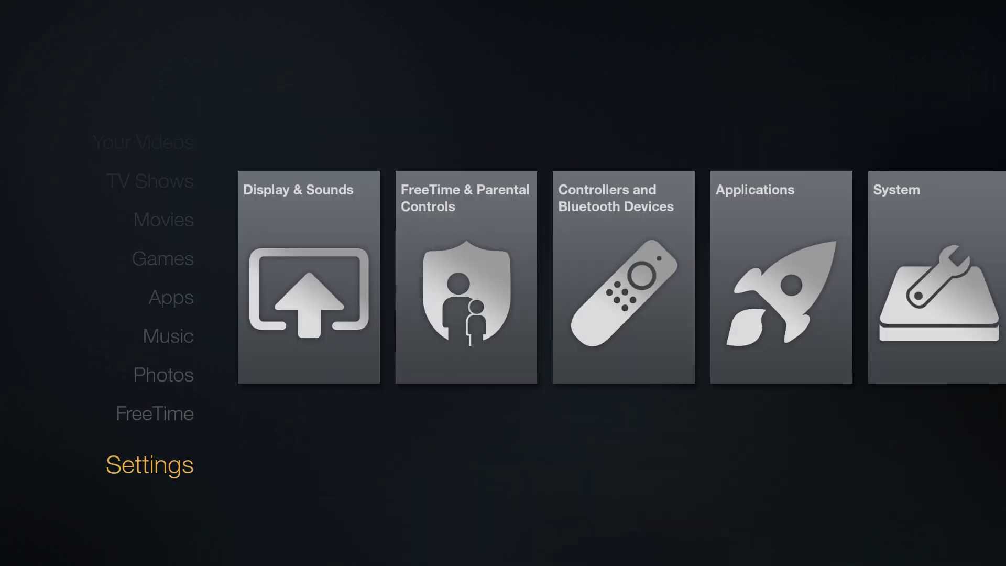
# Open Settings > Applications > Manage Installed Applications to check for SuperSU 2.46
pyautogui.press('Right')
pyautogui.press('Right')
pyautogui.press('Right')
pyautogui.press('Right')
pyautogui.press('Return')
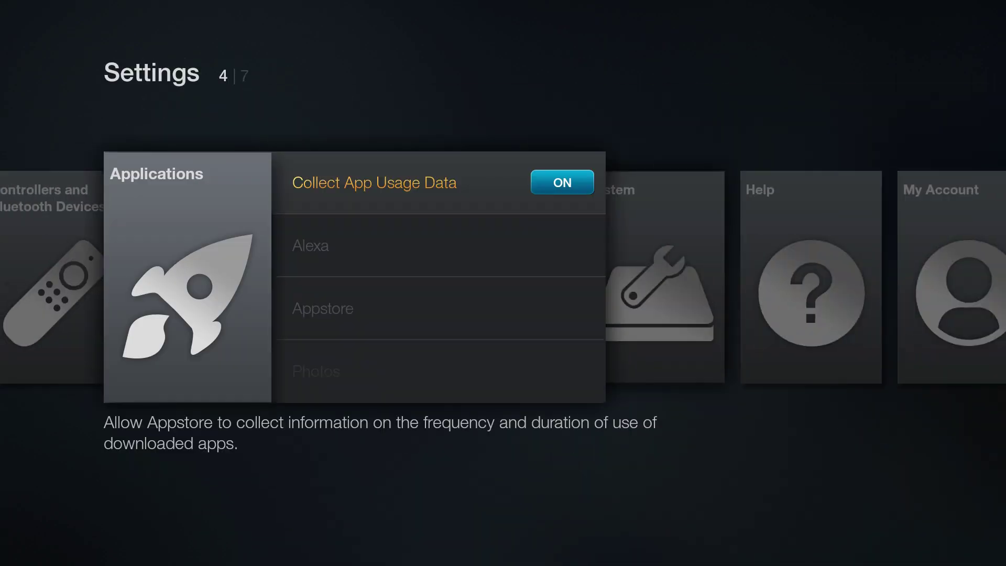
pyautogui.press('Down')
pyautogui.press('Down')
pyautogui.press('Down')
pyautogui.press('Down')
pyautogui.press('Down')
pyautogui.press('Return')
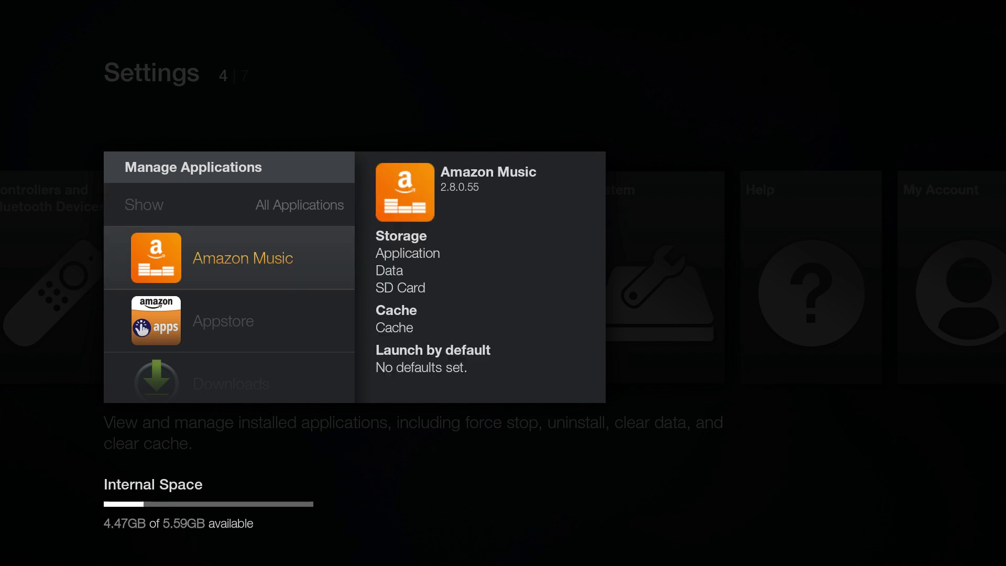
pyautogui.press('Down')
pyautogui.press('Down')
pyautogui.press('Down')
pyautogui.press('Down')
pyautogui.press('Down')
pyautogui.press('Down')
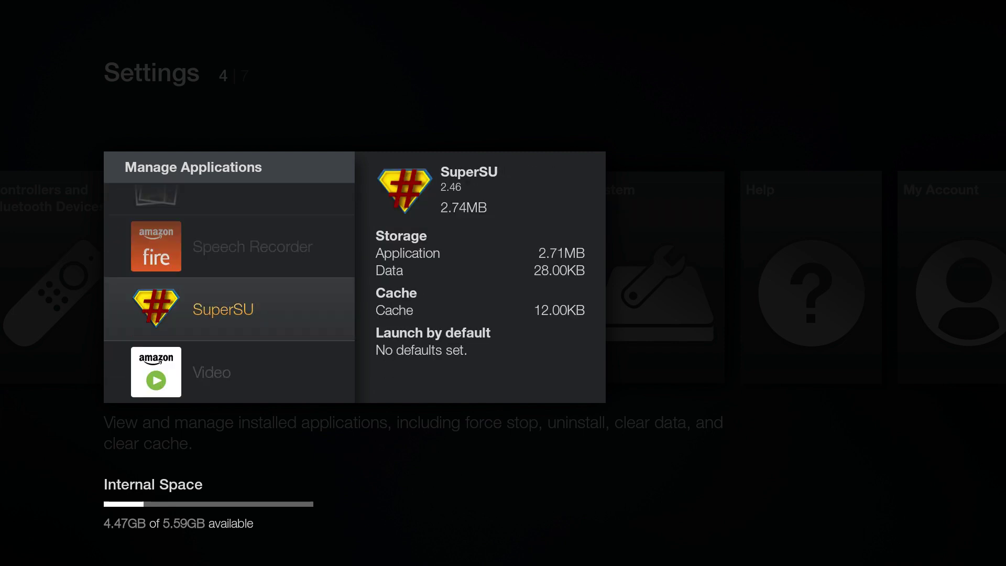